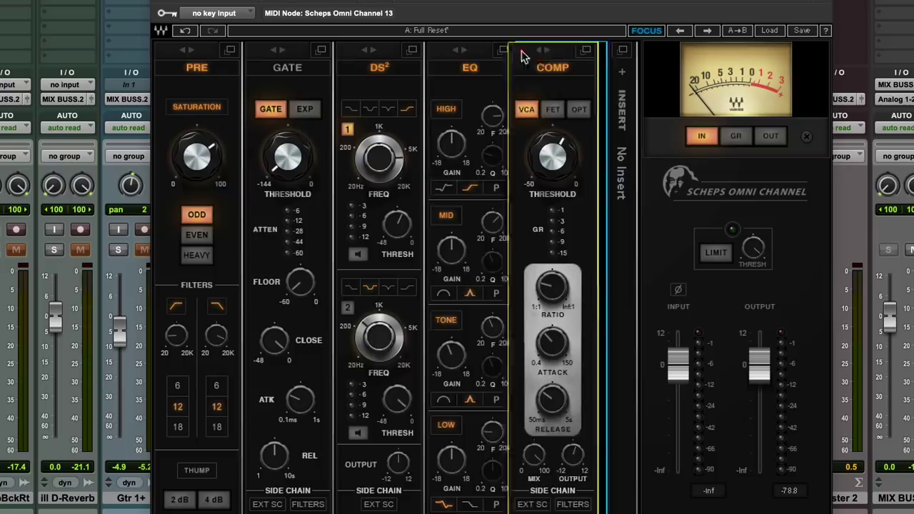
- Reorder the Omni Channel modules so COMP sits ahead of EQ
{"action": "left_click_drag", "start_coordinate": [521, 55], "coordinate": [437, 56]}
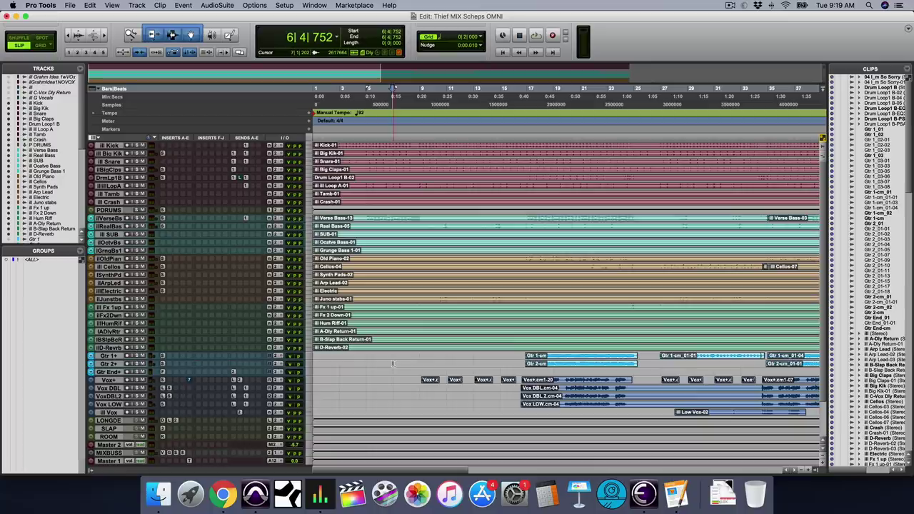
- Start playback of the Thief MIX Scheps OMNI session from the Edit window
{"action": "key", "text": "space"}
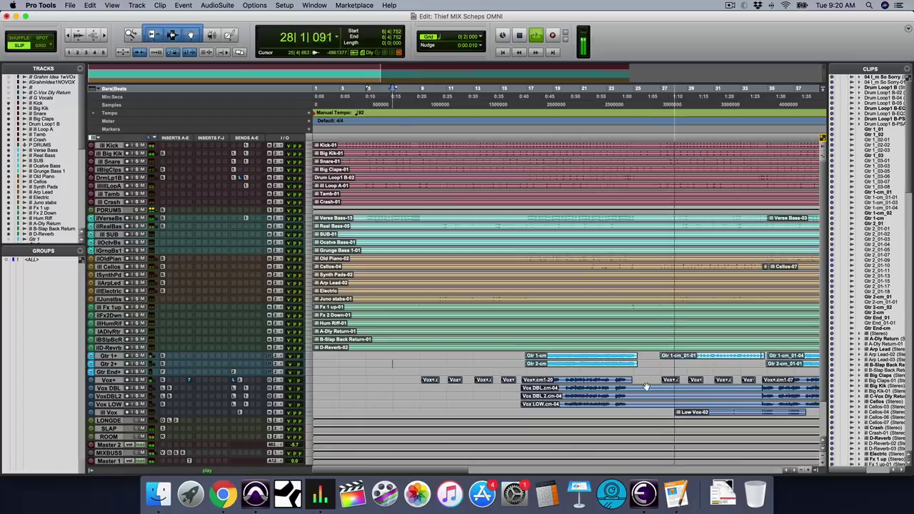
- Restart playback from bar 34 on the Vox DBL track with the Mix window showing
{"action": "key", "text": "space"}
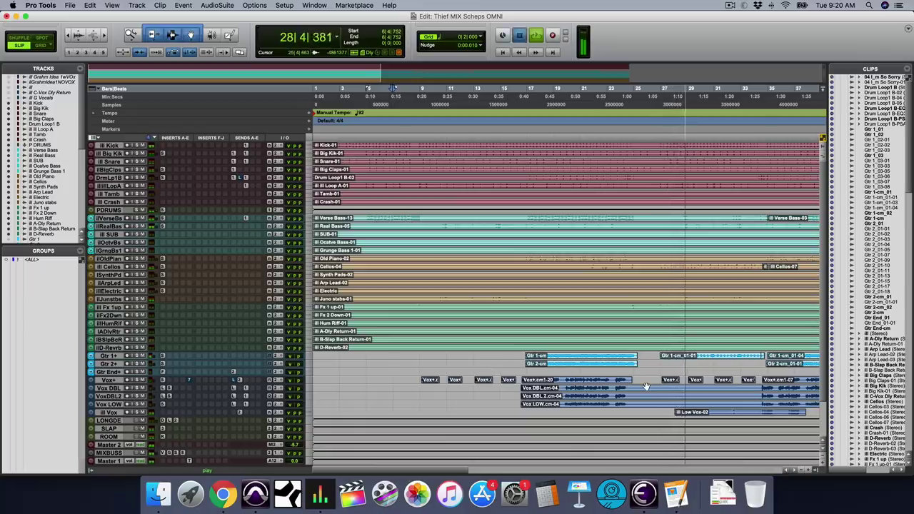
{"action": "key", "text": "super+equal"}
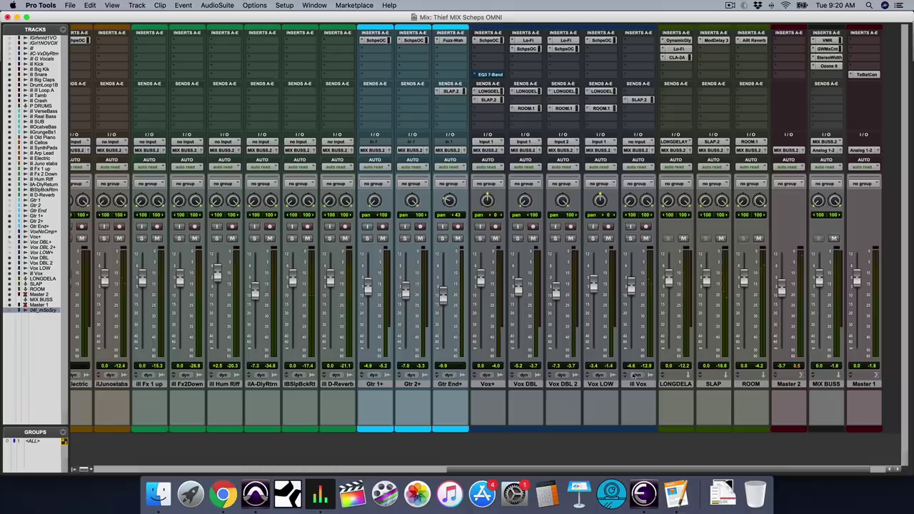
{"action": "key", "text": "super+equal"}
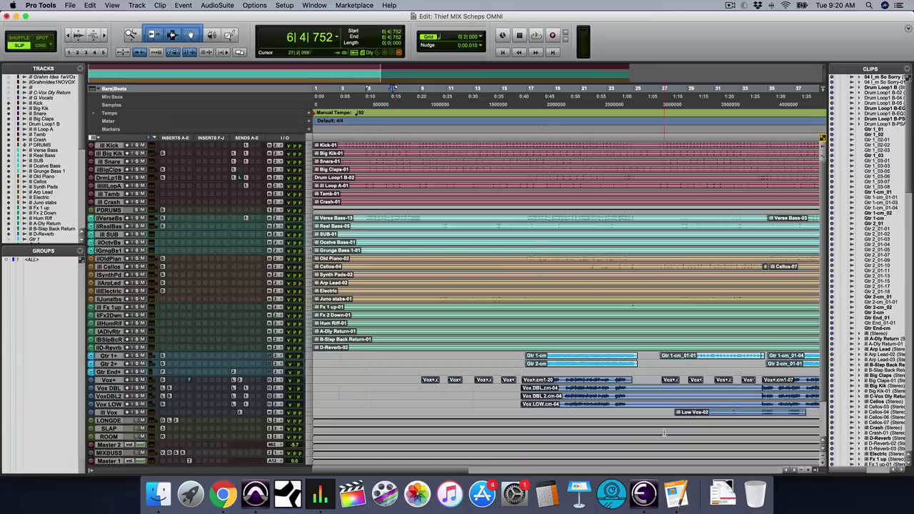
{"action": "right_click", "coordinate": [761, 392]}
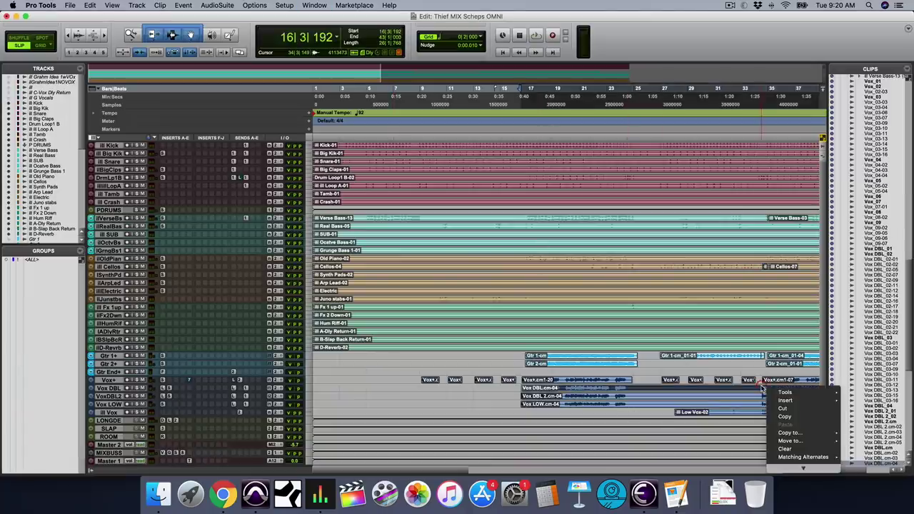
{"action": "key", "text": "Escape"}
{"action": "left_click", "coordinate": [762, 389]}
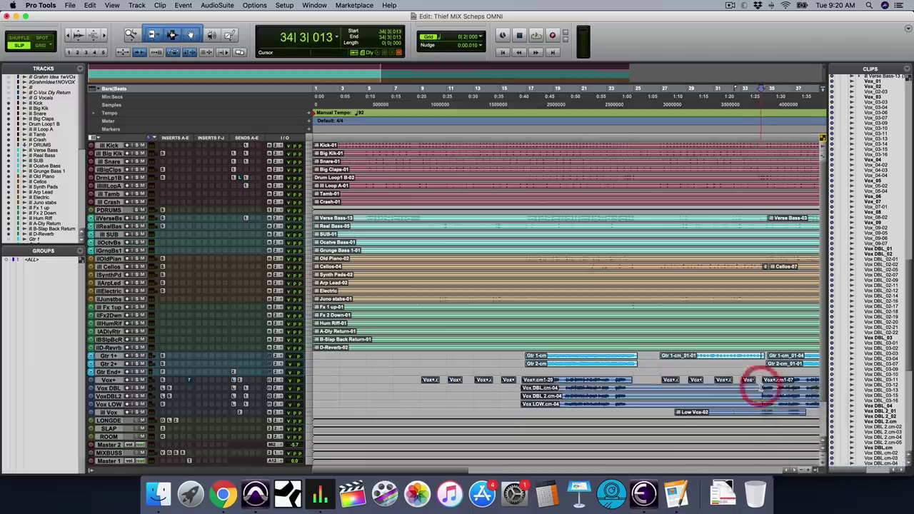
{"action": "key", "text": "super+equal"}
{"action": "key", "text": "space"}
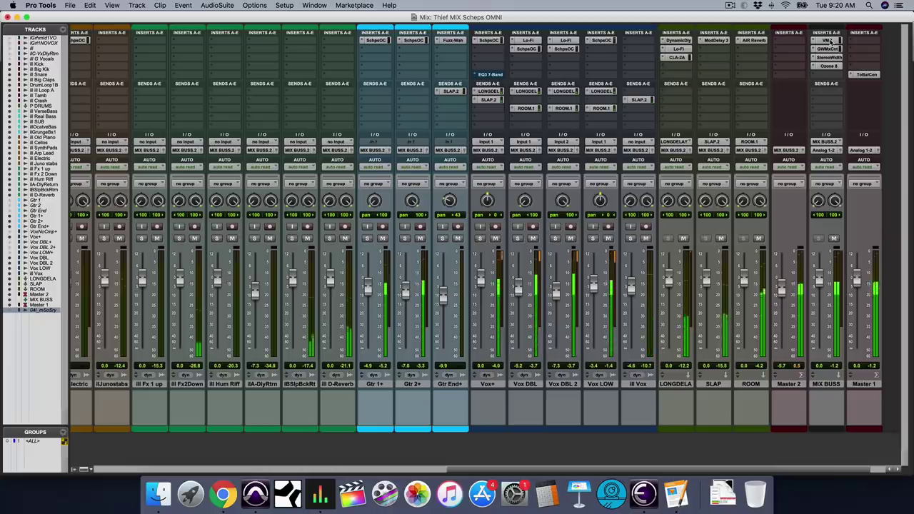
- Bypass every plugin insert, mute the LONGDELA, SLAP and ROOM returns, and return to the session start
{"action": "left_click", "coordinate": [831, 42], "text": "alt+super"}
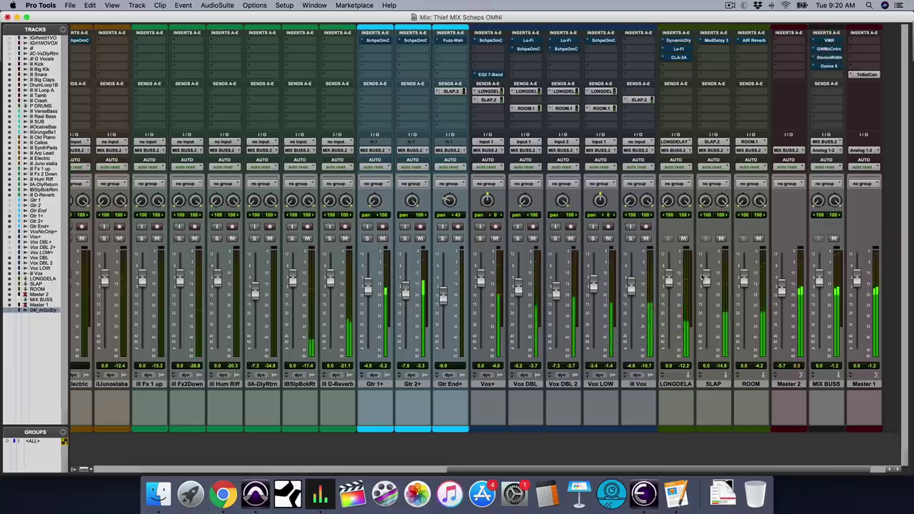
{"action": "left_click", "coordinate": [684, 238]}
{"action": "left_click", "coordinate": [721, 238]}
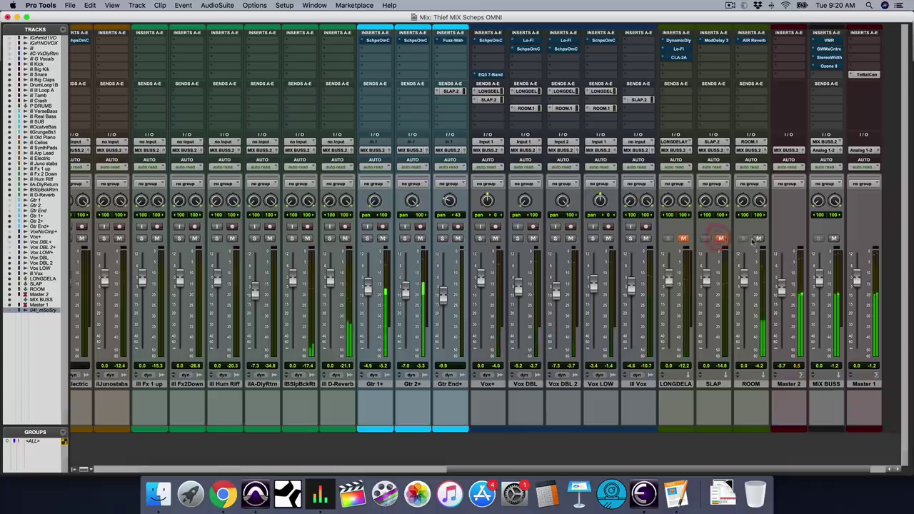
{"action": "left_click", "coordinate": [759, 238]}
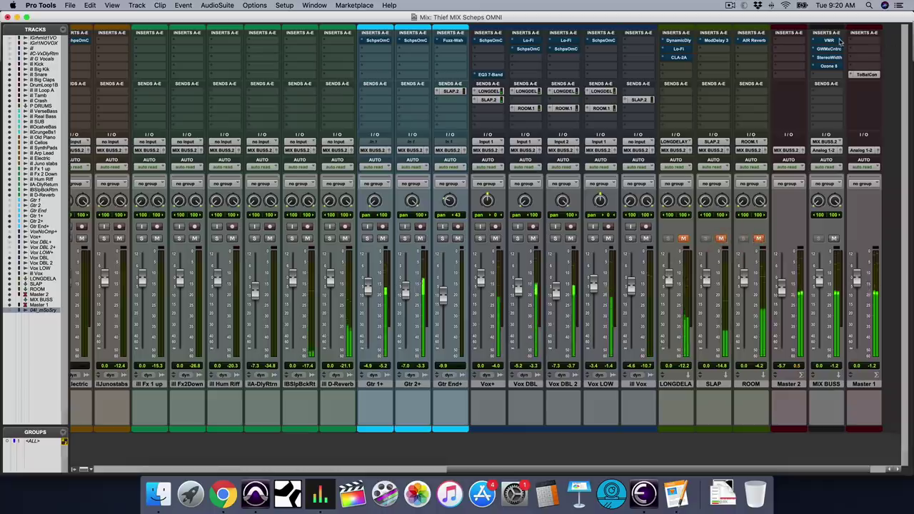
{"action": "scroll", "coordinate": [658, 191], "scroll_direction": "left", "scroll_amount": 10}
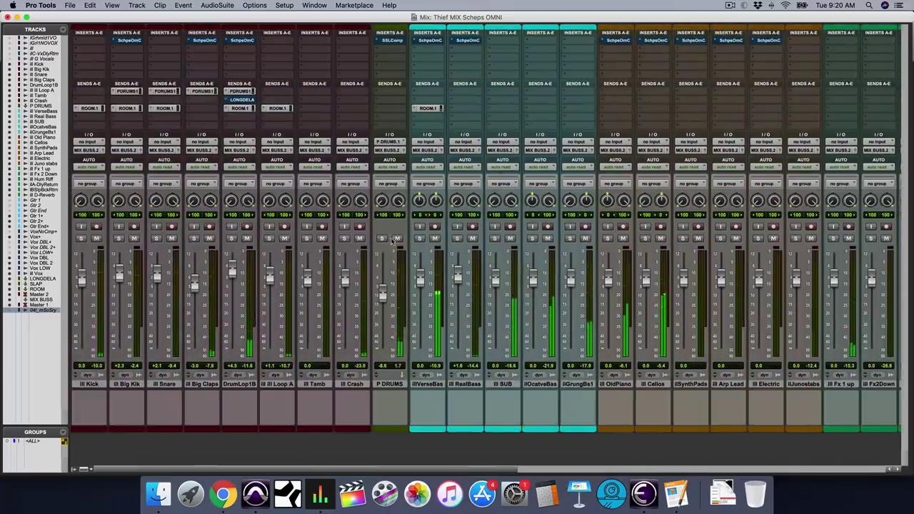
{"action": "scroll", "coordinate": [543, 156], "scroll_direction": "right", "scroll_amount": 10}
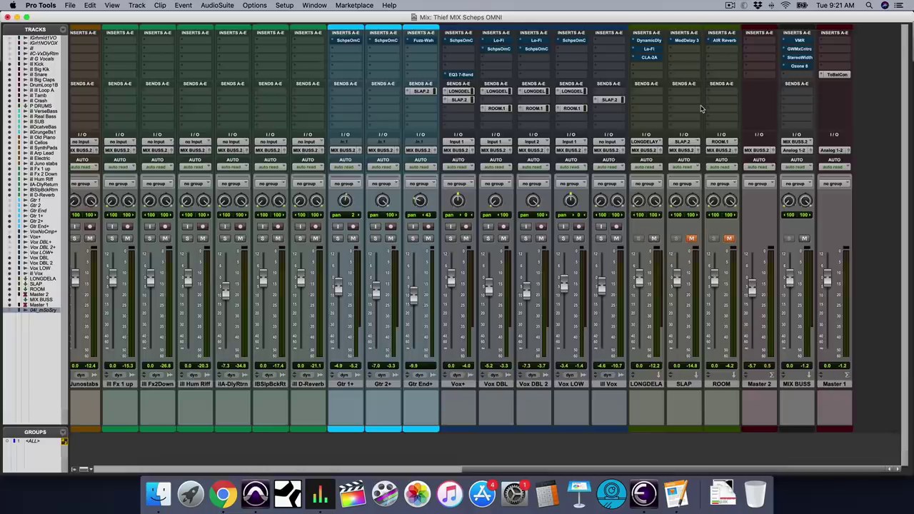
{"action": "key", "text": "super+equal"}
{"action": "key", "text": "Home"}
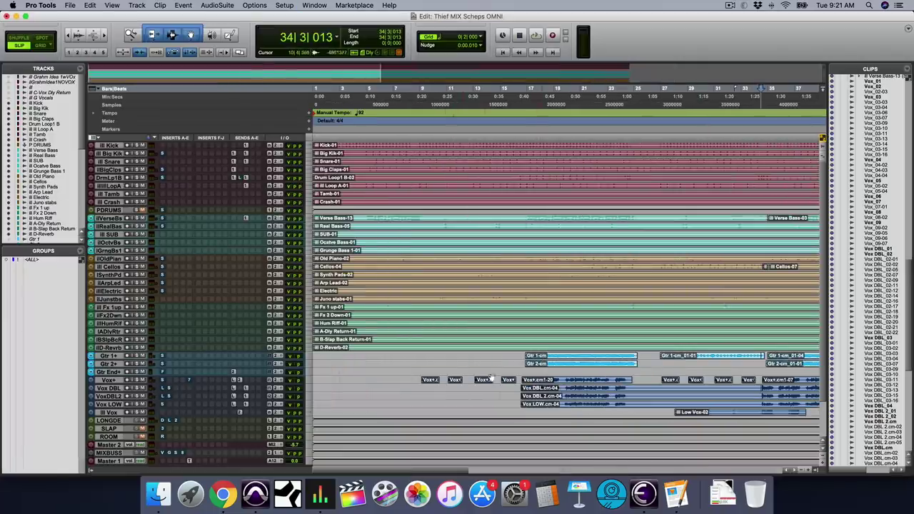
- Select bars 34|3 to 42 on the Vox DBL track, then bring up the Mix window
{"action": "left_click", "coordinate": [661, 362]}
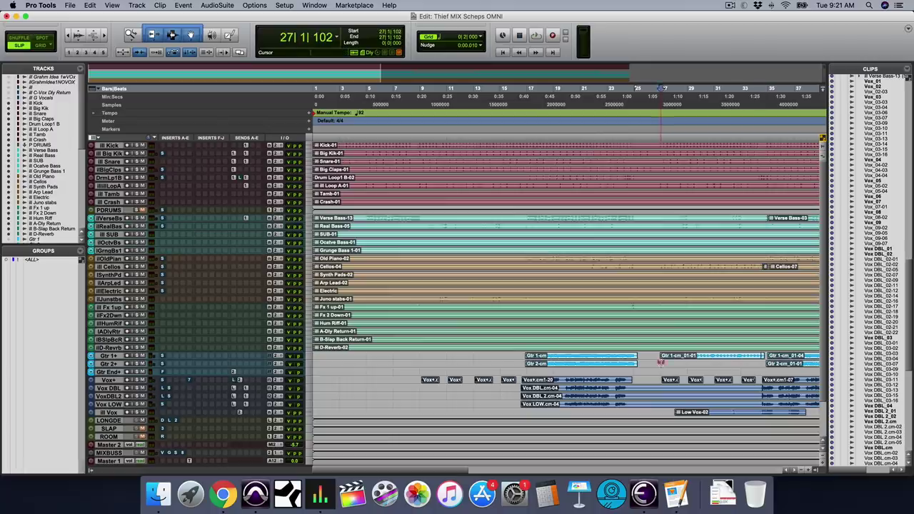
{"action": "scroll", "coordinate": [529, 385], "scroll_direction": "right", "scroll_amount": 3}
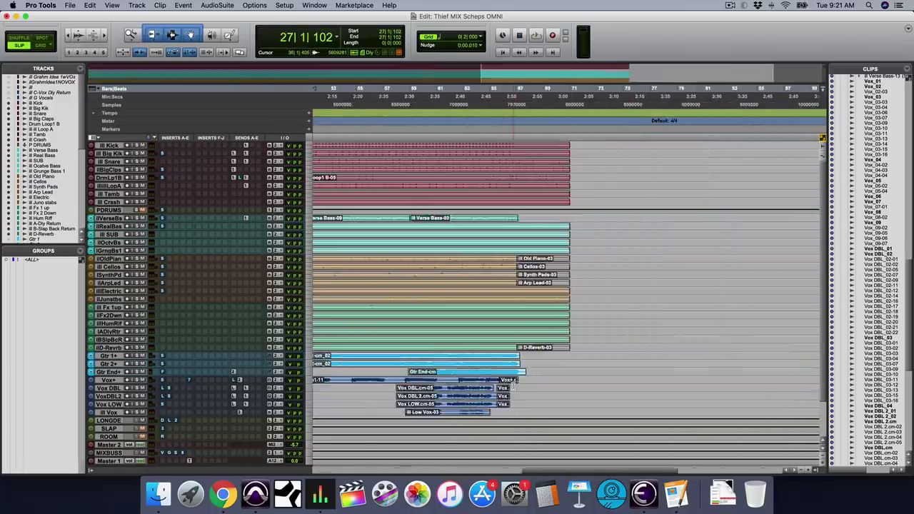
{"action": "scroll", "coordinate": [513, 383], "scroll_direction": "left", "scroll_amount": 5}
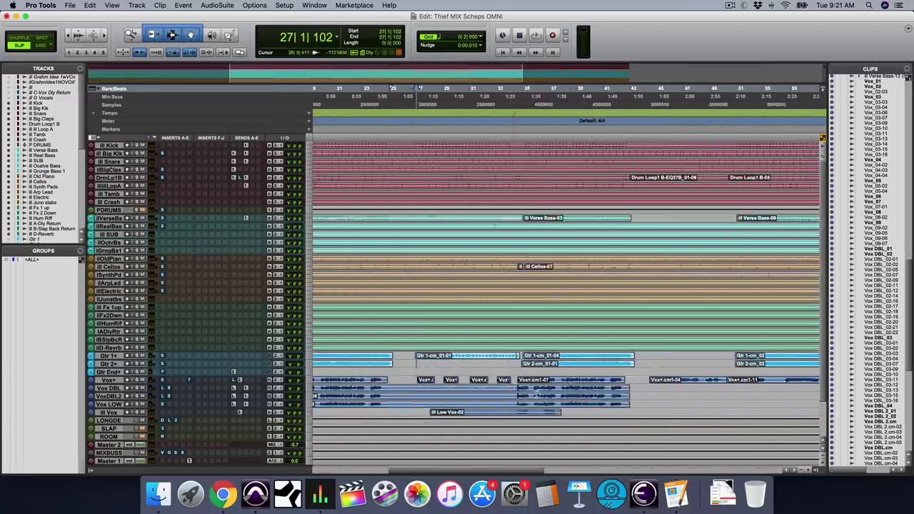
{"action": "left_click", "coordinate": [515, 387]}
{"action": "left_click_drag", "start_coordinate": [517, 387], "coordinate": [623, 386]}
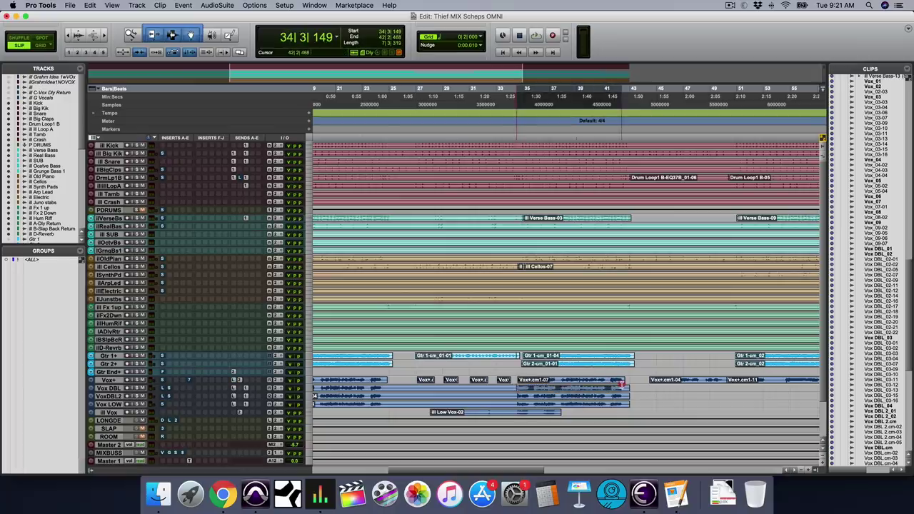
{"action": "key", "text": "super+equal"}
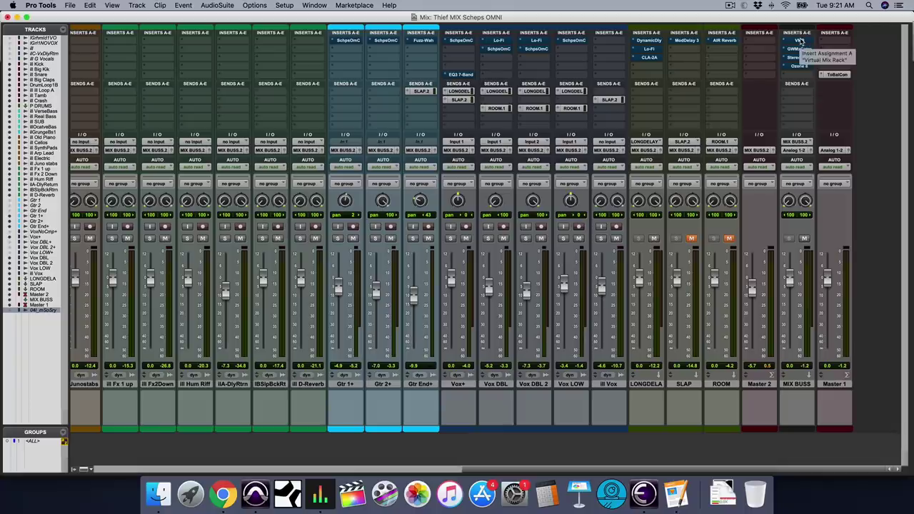
- Re-enable the MIX BUSS inserts, check GW MixCentric, solo Vox+ and open its Scheps Omni Channel
{"action": "left_click_drag", "start_coordinate": [801, 41], "coordinate": [800, 68]}
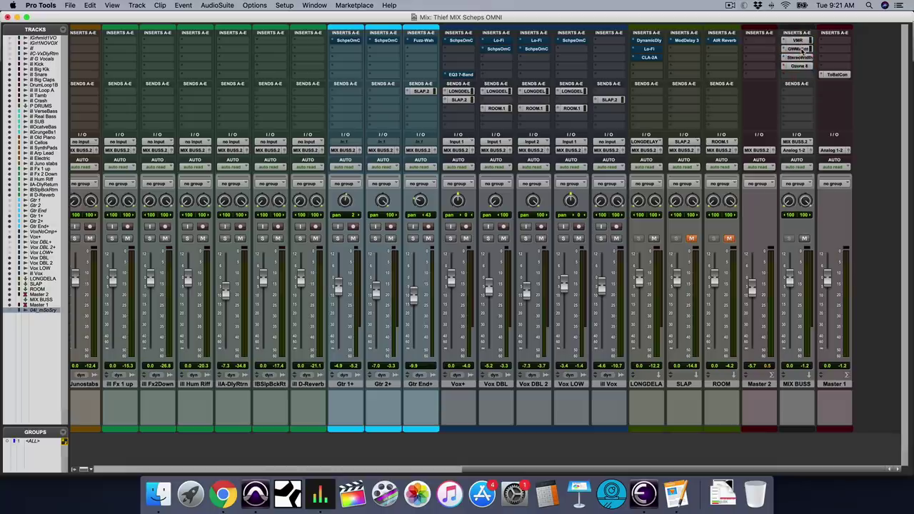
{"action": "left_click", "coordinate": [803, 49]}
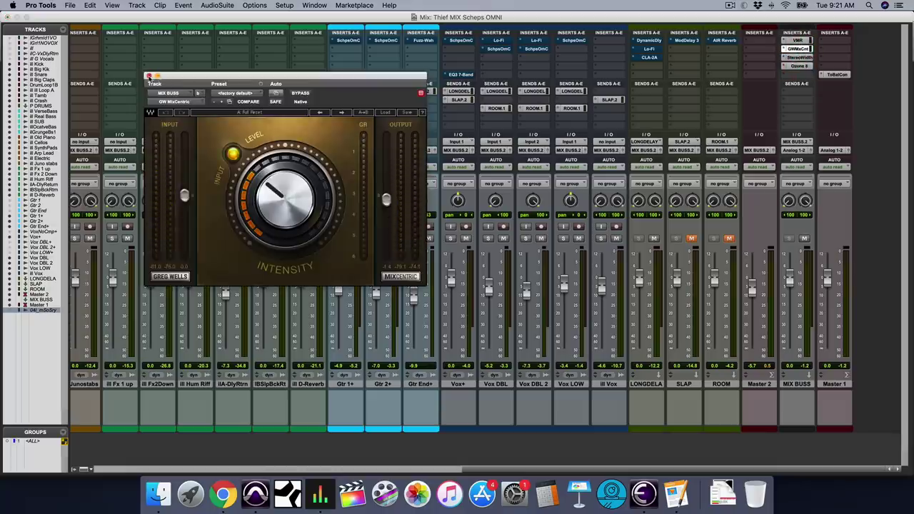
{"action": "left_click", "coordinate": [150, 75]}
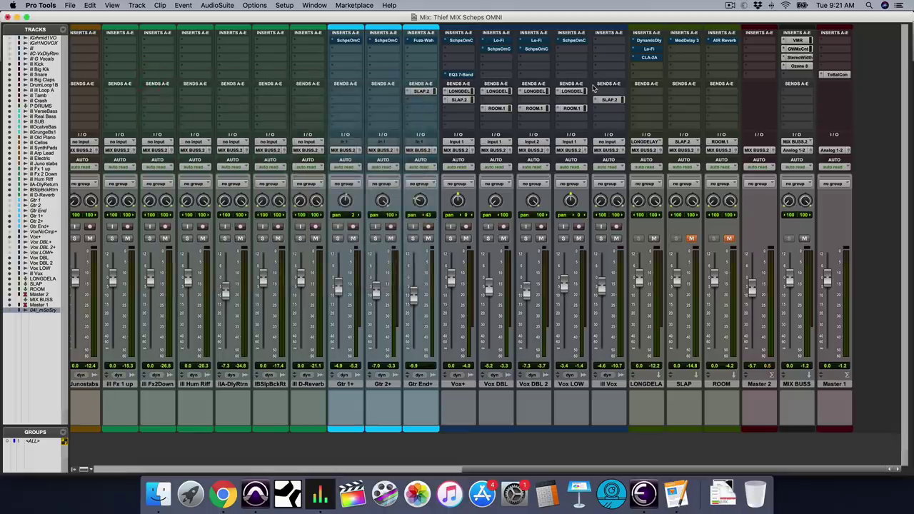
{"action": "left_click", "coordinate": [450, 239]}
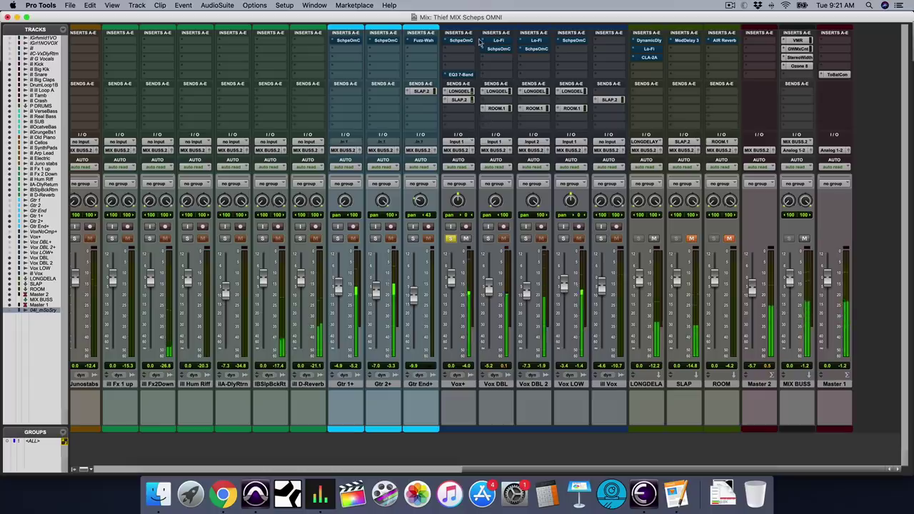
{"action": "left_click", "coordinate": [466, 41]}
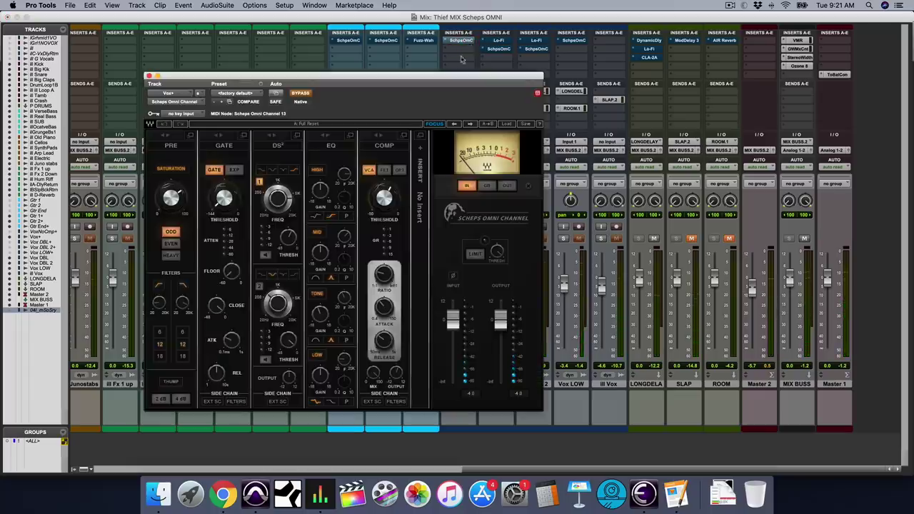
{"action": "left_click_drag", "start_coordinate": [452, 73], "coordinate": [665, 62]}
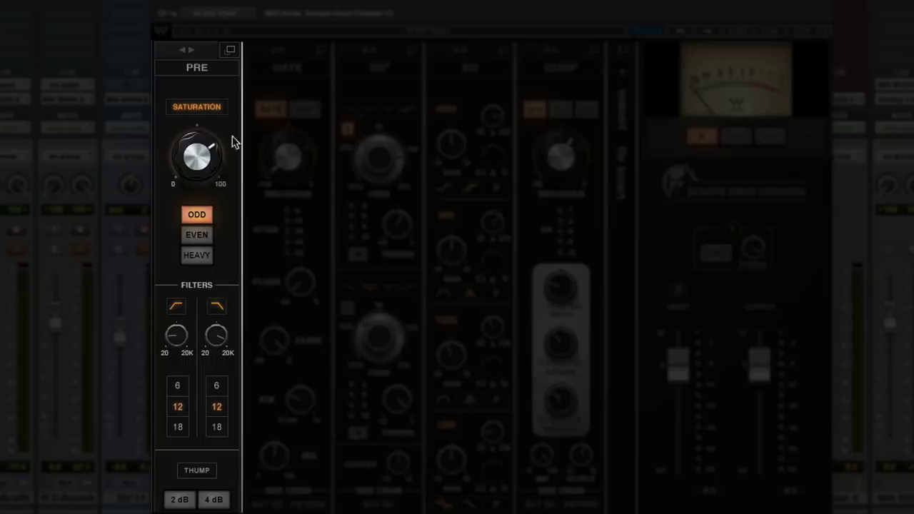
{"action": "left_click", "coordinate": [212, 106]}
{"action": "left_click", "coordinate": [212, 106]}
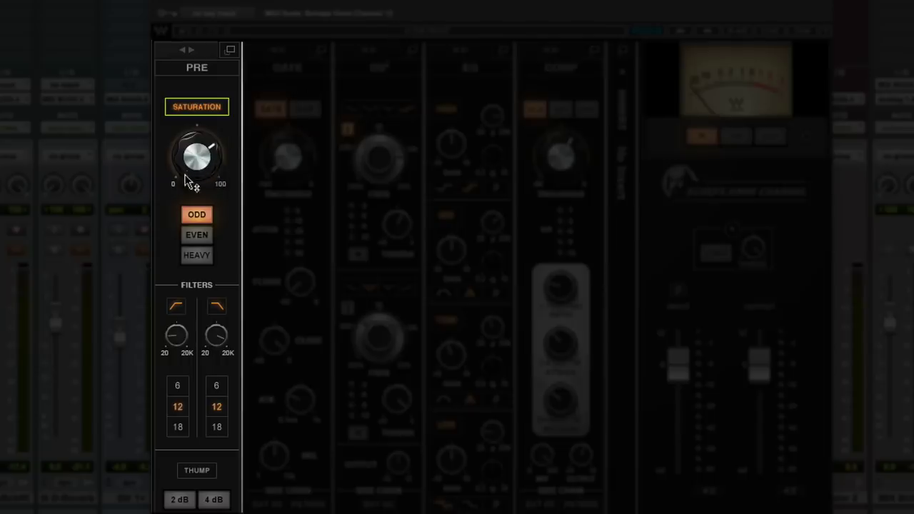
{"action": "mouse_move", "coordinate": [212, 176]}
{"action": "mouse_move", "coordinate": [183, 348]}
{"action": "mouse_move", "coordinate": [212, 335]}
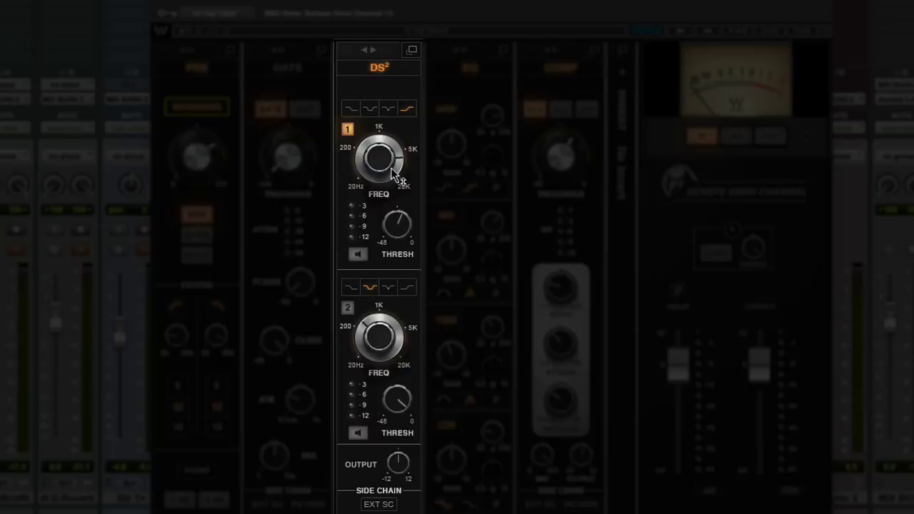
{"action": "mouse_move", "coordinate": [395, 174]}
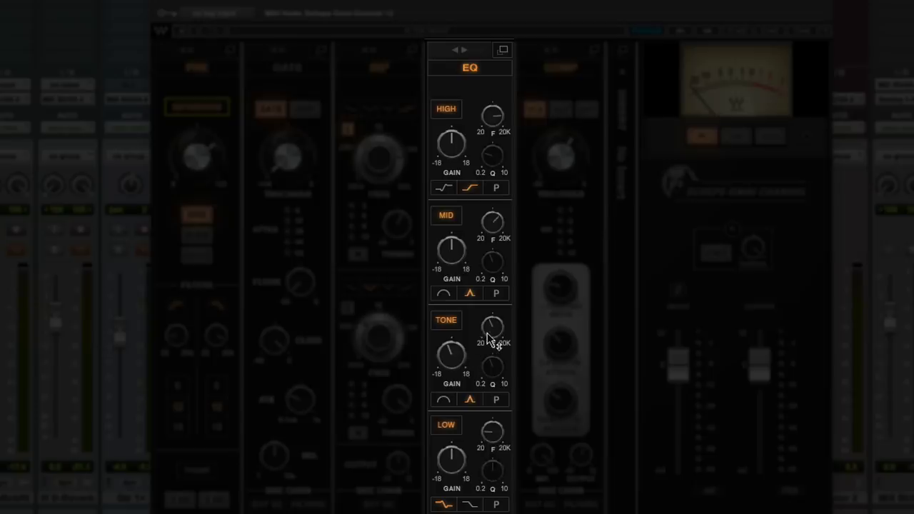
{"action": "mouse_move", "coordinate": [487, 332]}
{"action": "mouse_move", "coordinate": [449, 360]}
{"action": "mouse_move", "coordinate": [461, 155]}
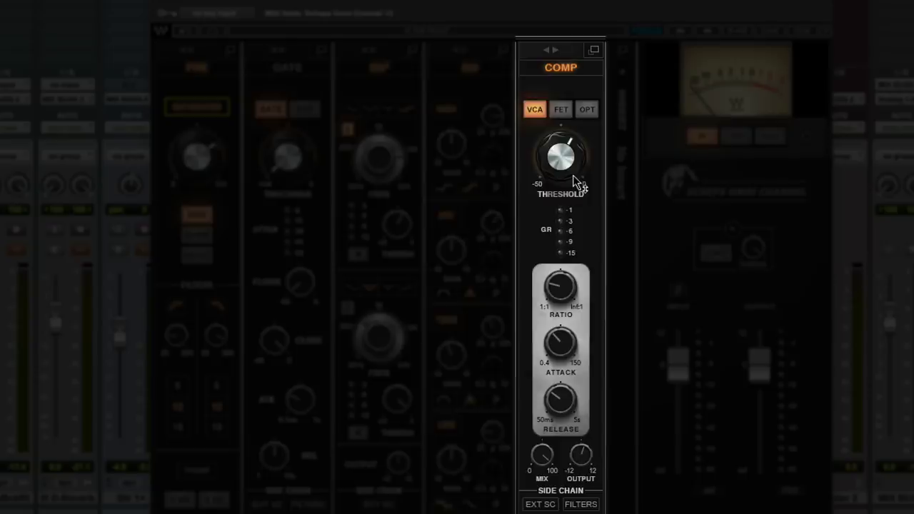
{"action": "left_click", "coordinate": [561, 111]}
- Compare the compressor's VCA, FET and OPT modes, settle on VCA, and set the meter to IN
{"action": "left_click", "coordinate": [586, 110]}
{"action": "left_click", "coordinate": [542, 108]}
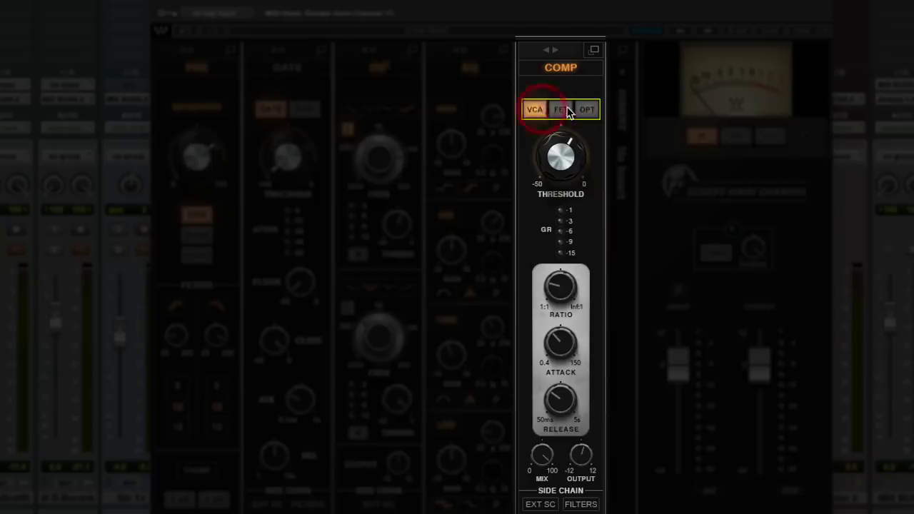
{"action": "left_click", "coordinate": [562, 109]}
{"action": "left_click", "coordinate": [585, 111]}
{"action": "left_click", "coordinate": [536, 110]}
{"action": "left_click", "coordinate": [561, 111]}
{"action": "left_click", "coordinate": [588, 113]}
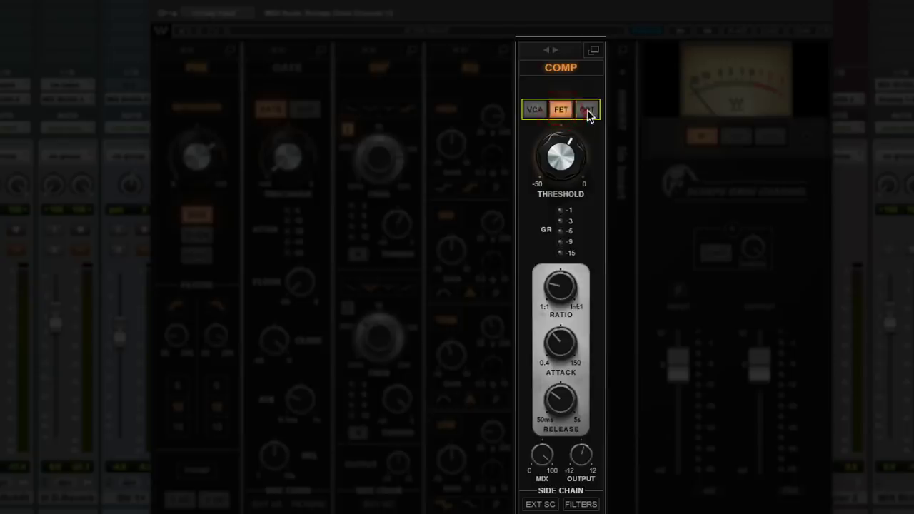
{"action": "left_click", "coordinate": [538, 112]}
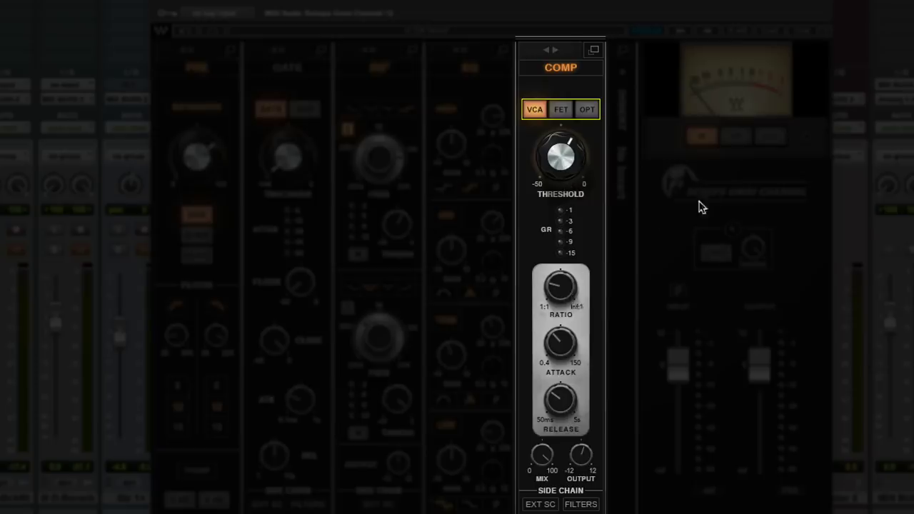
{"action": "left_click", "coordinate": [736, 136]}
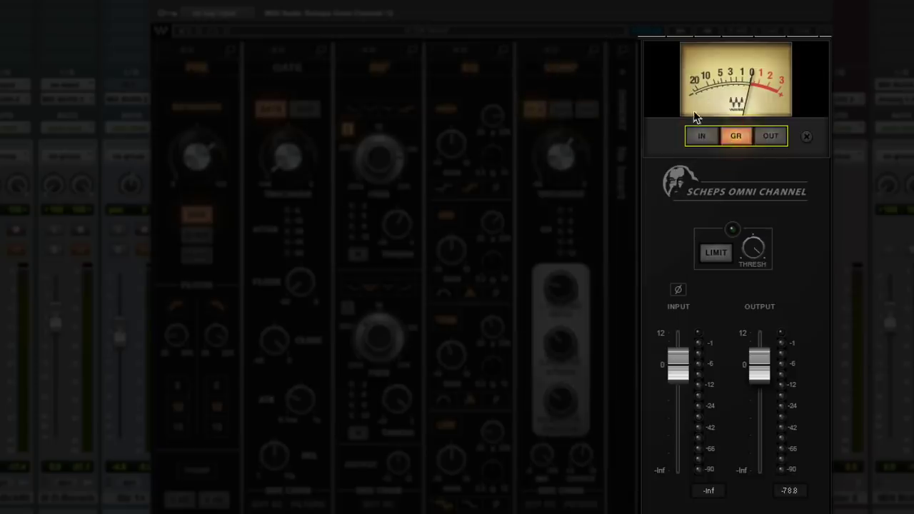
{"action": "left_click", "coordinate": [701, 136]}
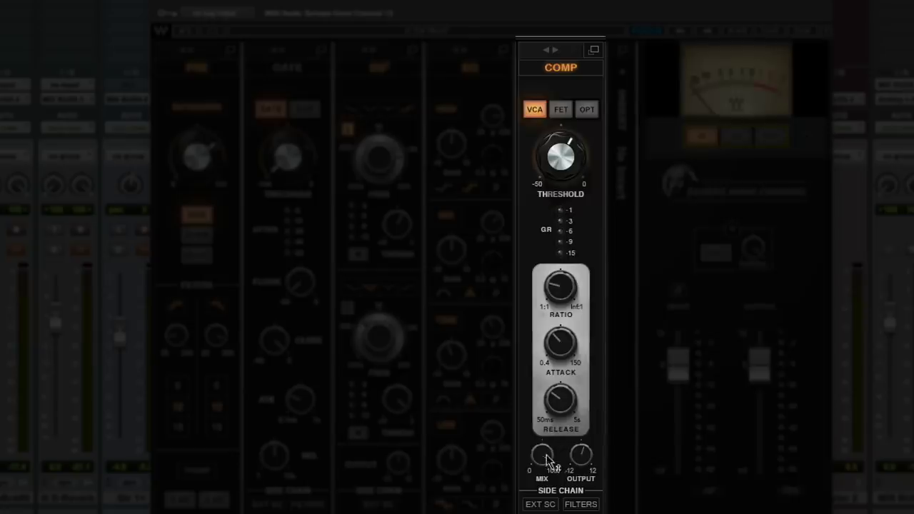
{"action": "mouse_move", "coordinate": [549, 464]}
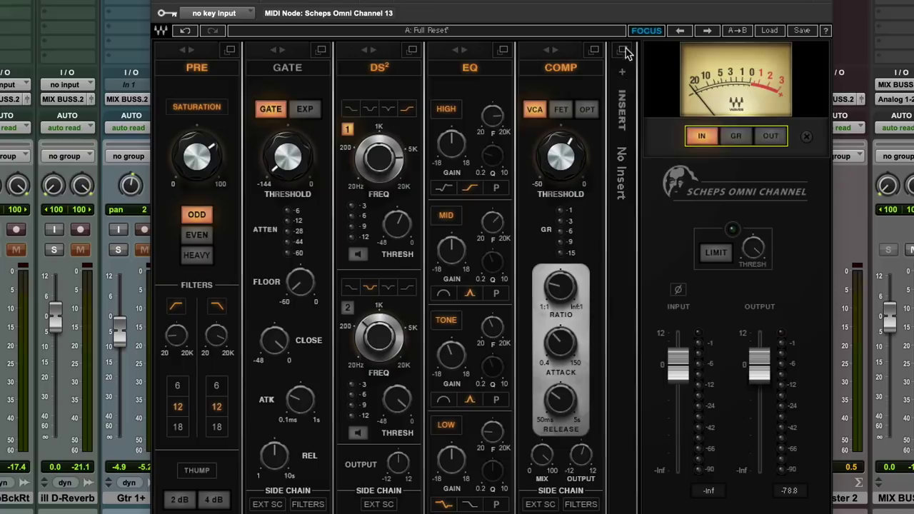
{"action": "left_click", "coordinate": [622, 72]}
{"action": "mouse_move", "coordinate": [633, 86]}
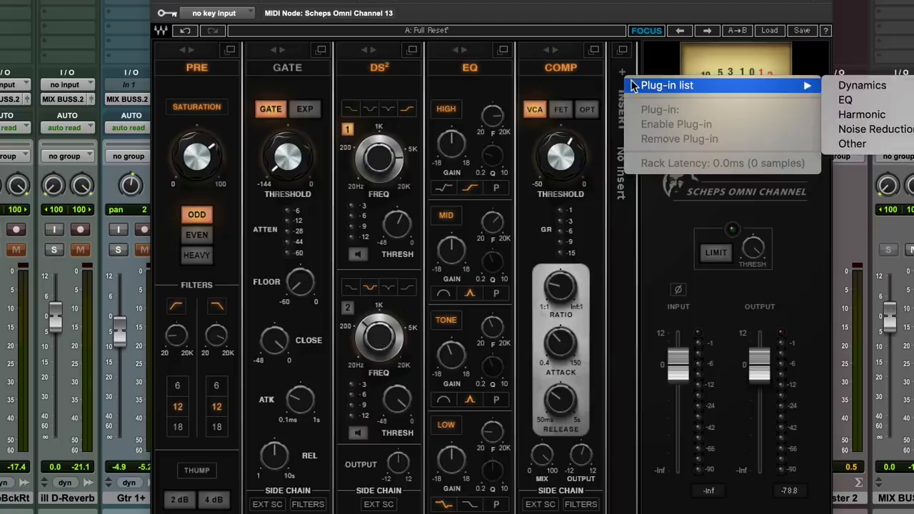
{"action": "mouse_move", "coordinate": [870, 86]}
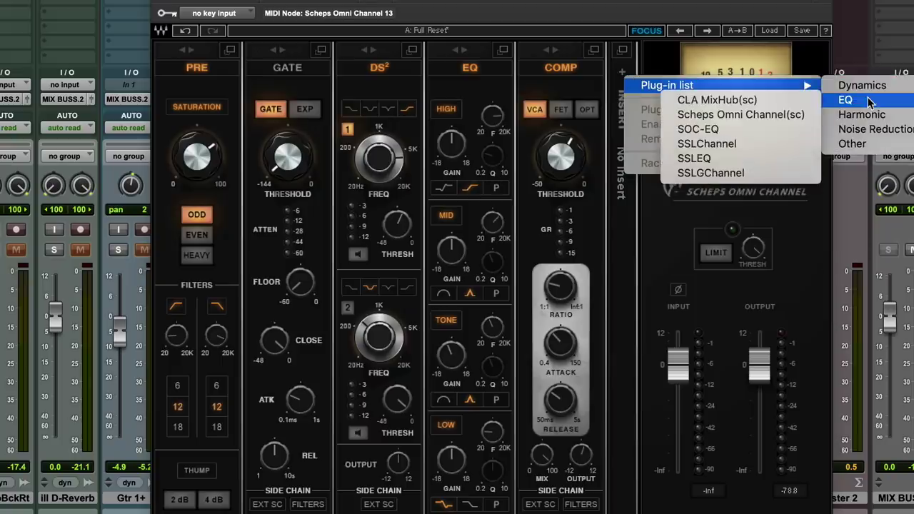
{"action": "mouse_move", "coordinate": [870, 119]}
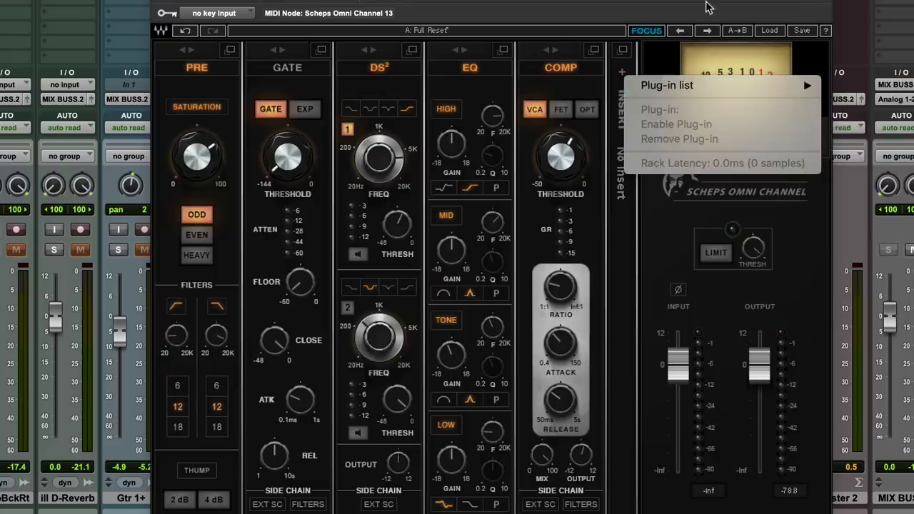
{"action": "key", "text": "Escape"}
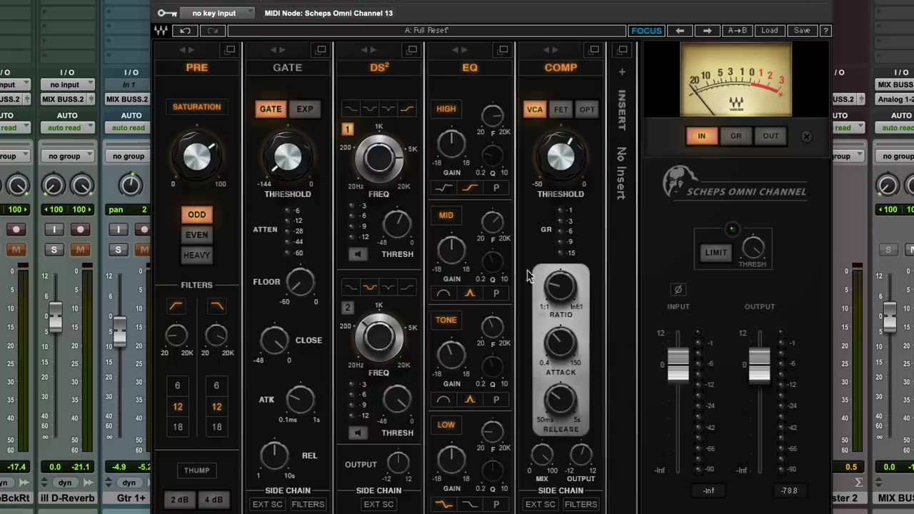
{"action": "left_click_drag", "start_coordinate": [549, 57], "coordinate": [454, 56]}
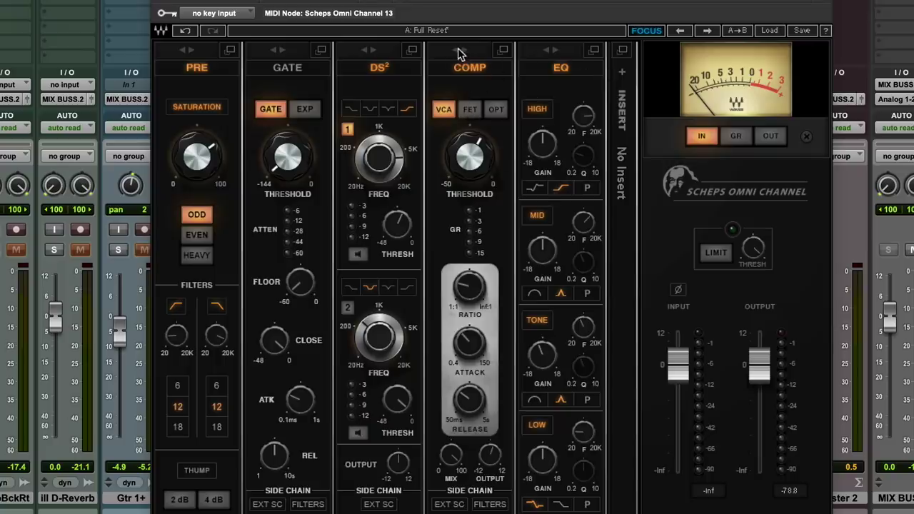
{"action": "left_click_drag", "start_coordinate": [458, 53], "coordinate": [570, 55]}
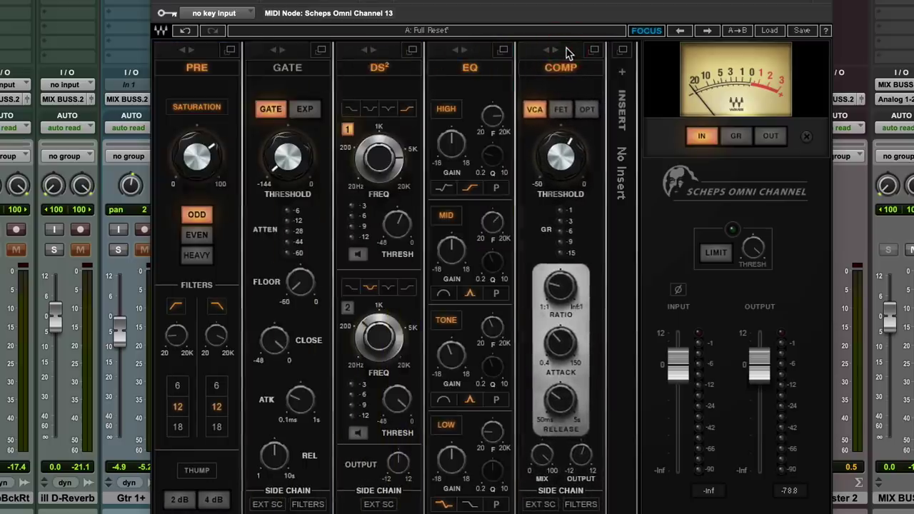
{"action": "left_click_drag", "start_coordinate": [287, 154], "coordinate": [286, 157]}
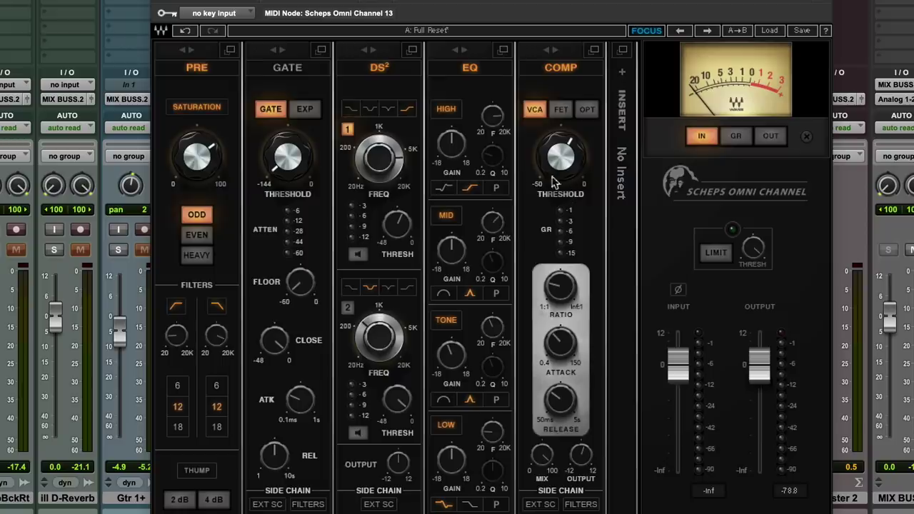
- Invert input polarity, turn on the output limiter, and compare bypassed versus active, ending active
{"action": "left_click", "coordinate": [679, 290]}
{"action": "left_click", "coordinate": [723, 254]}
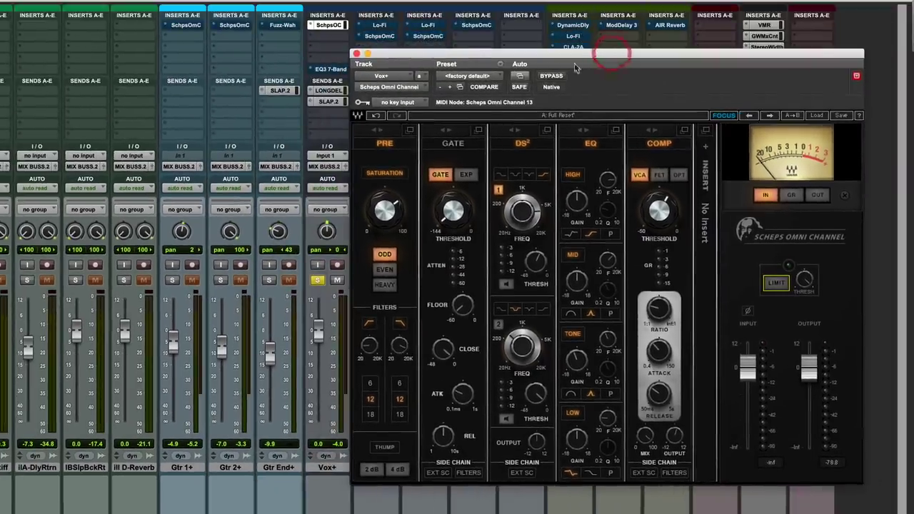
{"action": "left_click", "coordinate": [551, 77]}
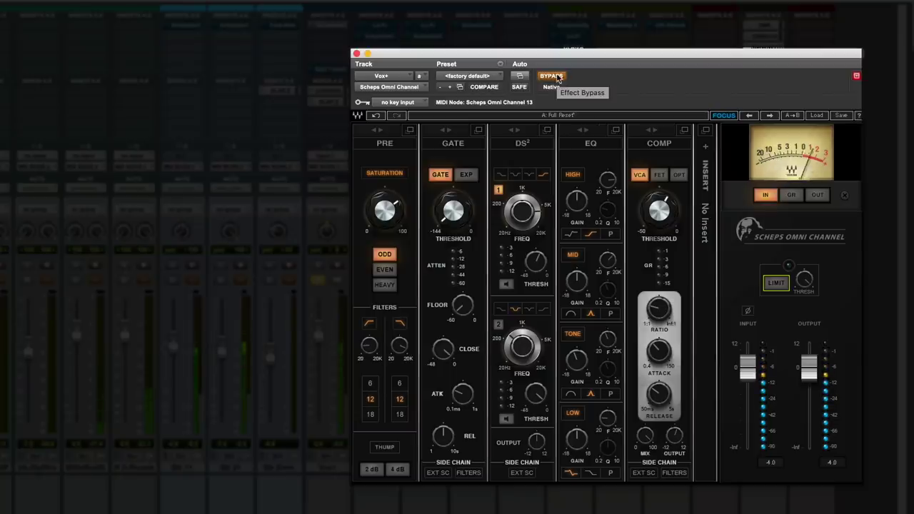
{"action": "left_click", "coordinate": [557, 77]}
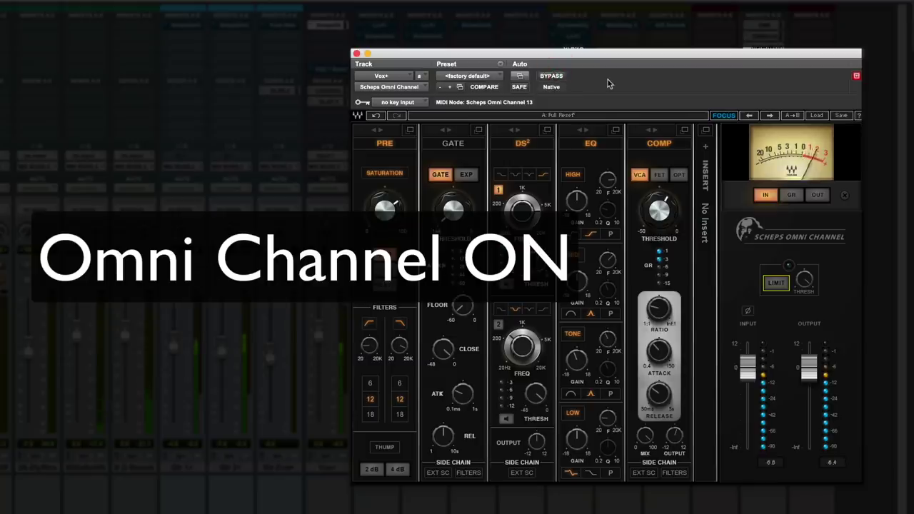
{"action": "left_click", "coordinate": [560, 77]}
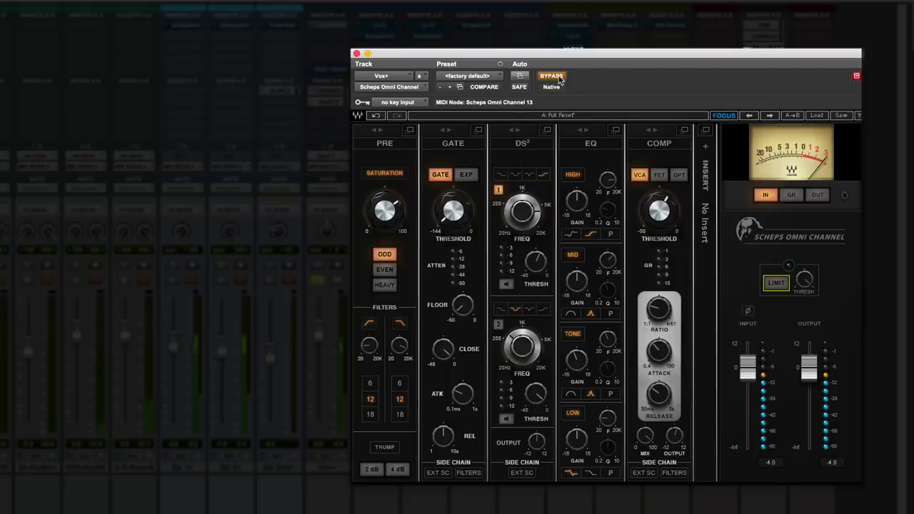
{"action": "left_click", "coordinate": [559, 77]}
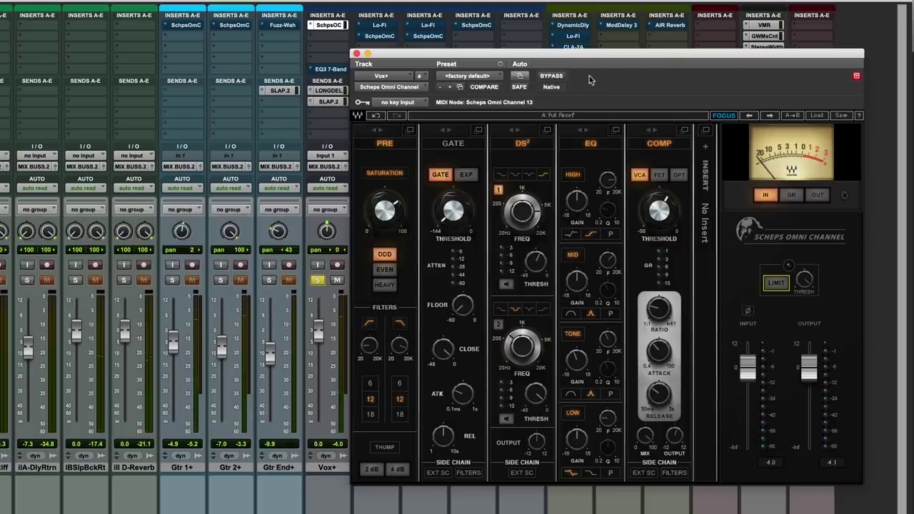
- Play from the first Vox+ clip, compare the vocal dry and processed, then close the plugin window
{"action": "key", "text": "super+equal"}
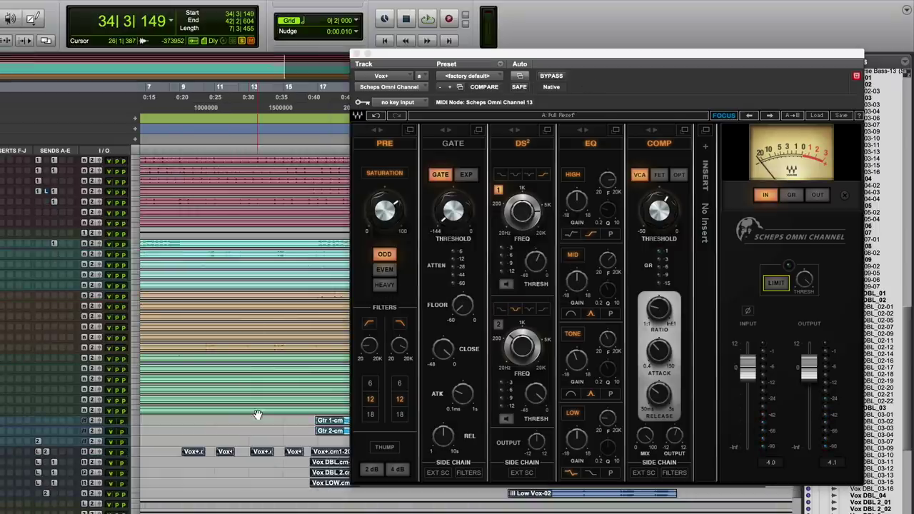
{"action": "left_click", "coordinate": [193, 451]}
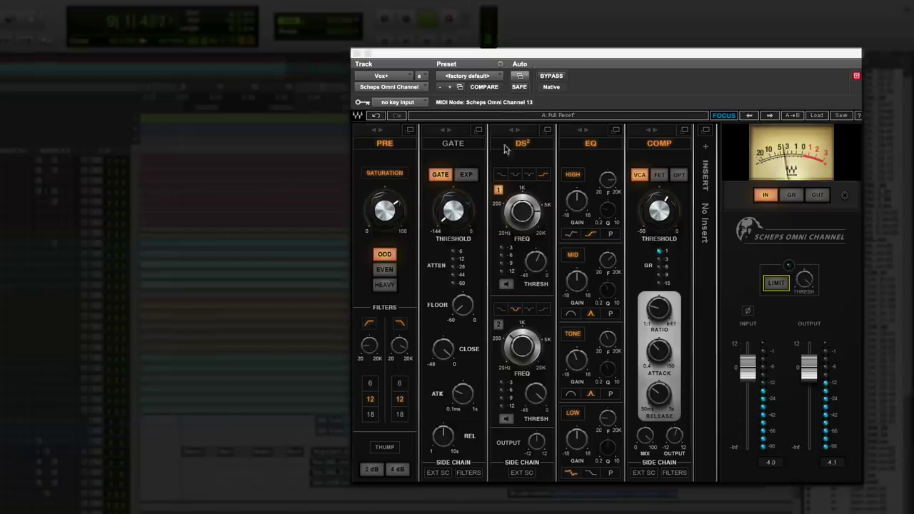
{"action": "left_click", "coordinate": [551, 76]}
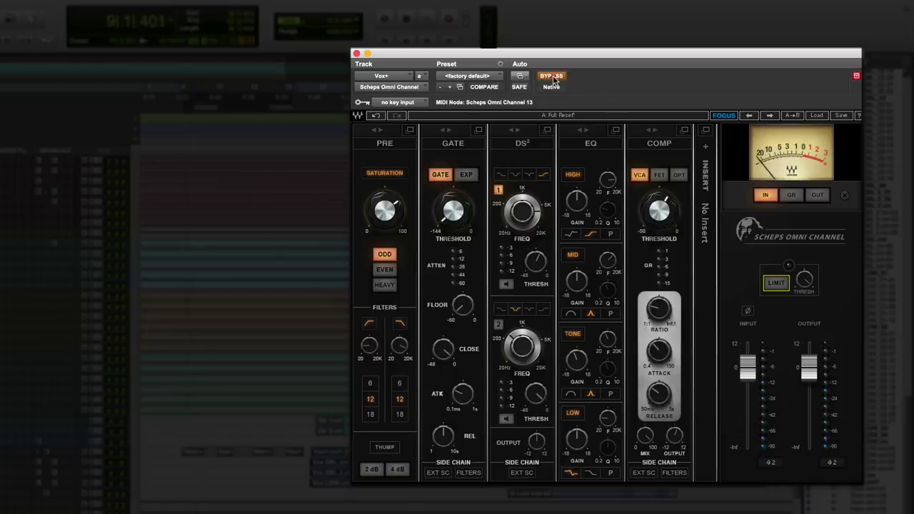
{"action": "left_click", "coordinate": [553, 77]}
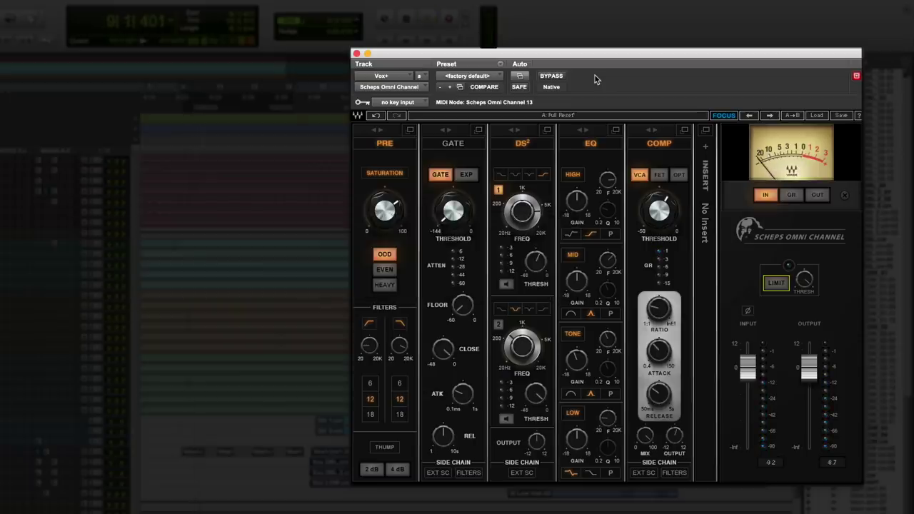
{"action": "key", "text": "super+equal"}
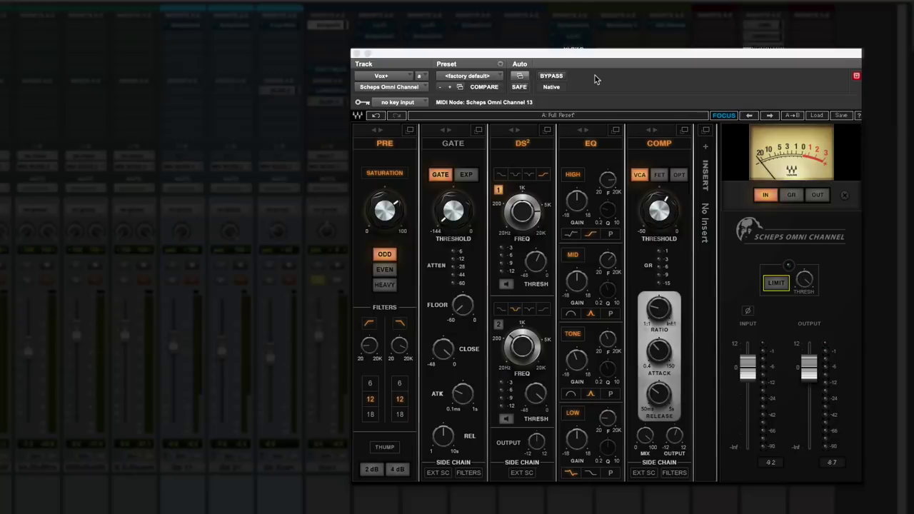
{"action": "left_click", "coordinate": [357, 54]}
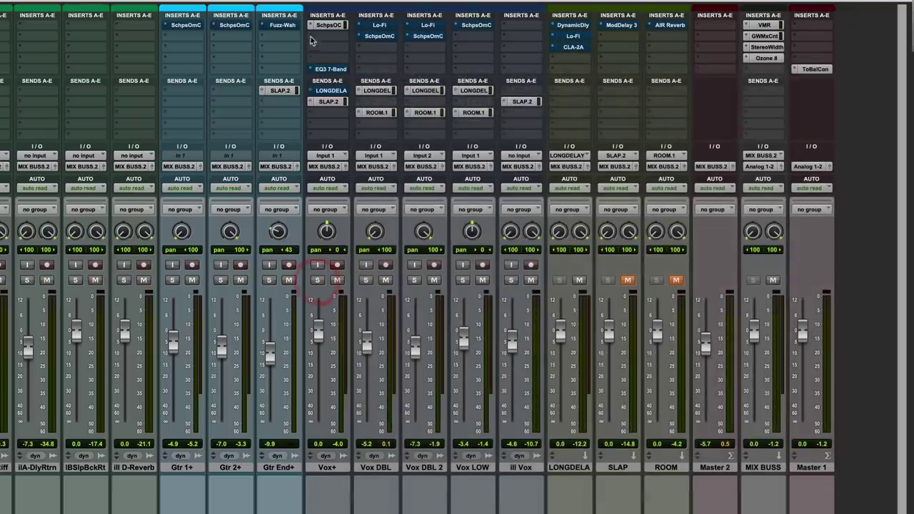
- Solo Gtr 1+ and Gtr 2+ and play the Gtr 2-cm clip's range
{"action": "scroll", "coordinate": [332, 329], "scroll_direction": "left", "scroll_amount": 5}
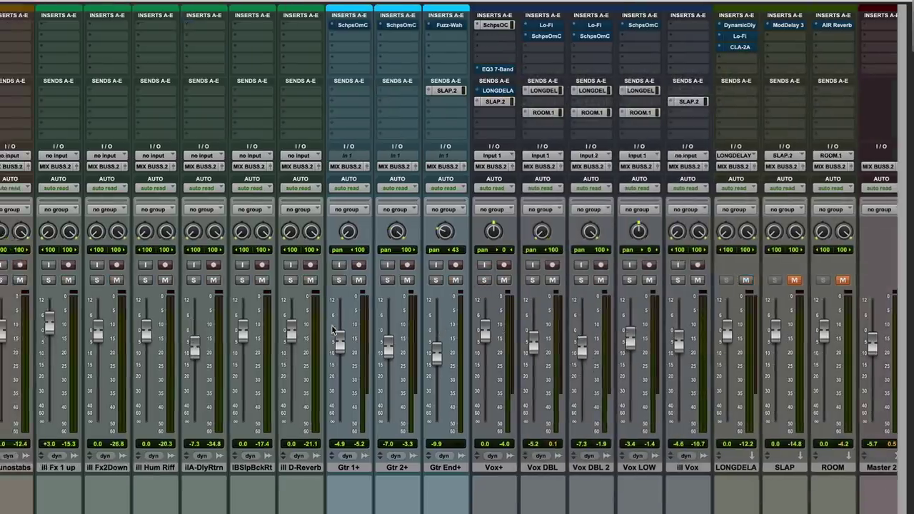
{"action": "left_click", "coordinate": [341, 281]}
{"action": "left_click", "coordinate": [387, 280]}
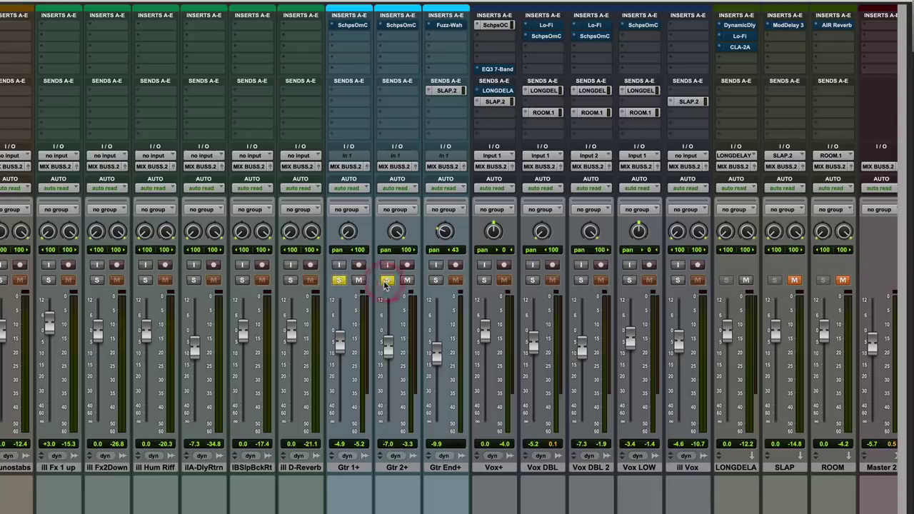
{"action": "key", "text": "super+equal"}
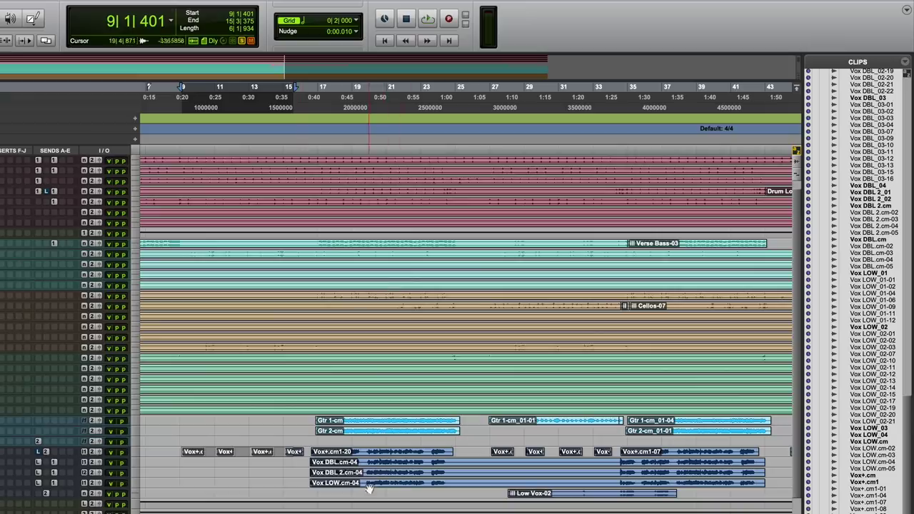
{"action": "double_click", "coordinate": [388, 431]}
{"action": "key", "text": "super+equal"}
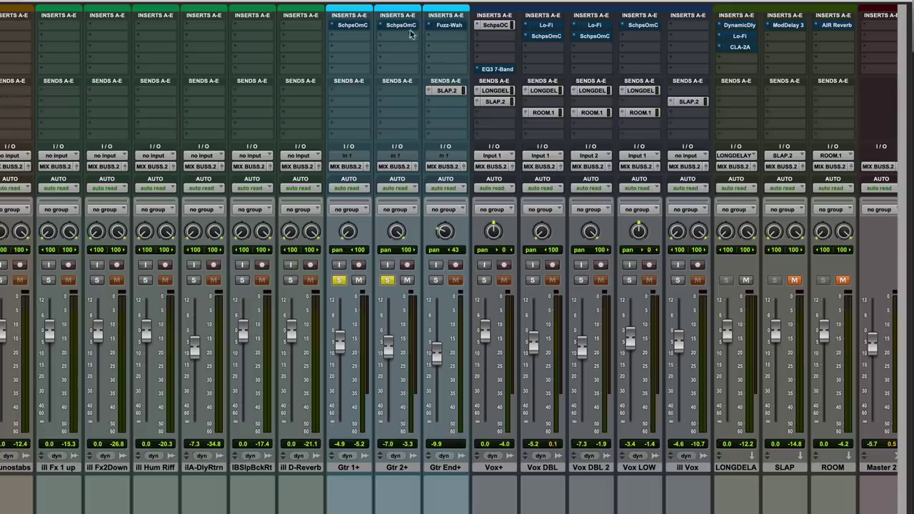
{"action": "key", "text": "space"}
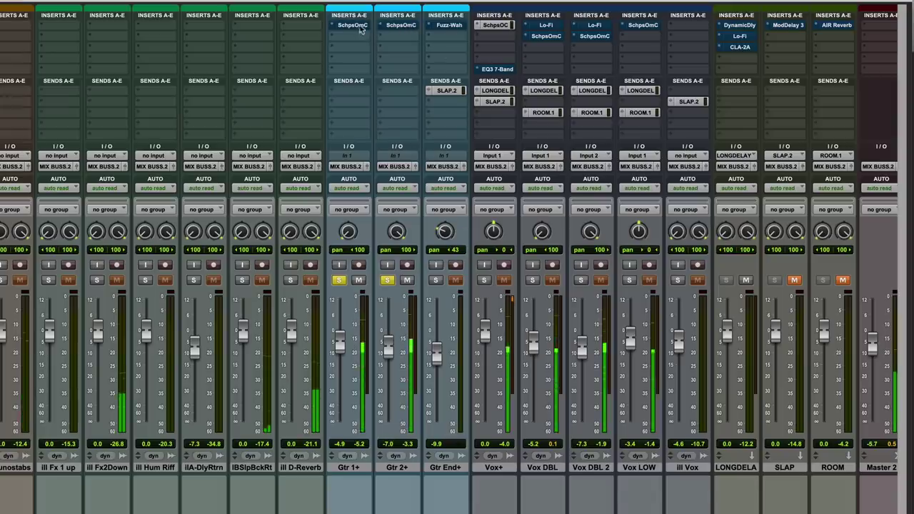
- Open both guitars' Scheps Omni Channel windows side by side and take them out of bypass
{"action": "left_click", "coordinate": [357, 26]}
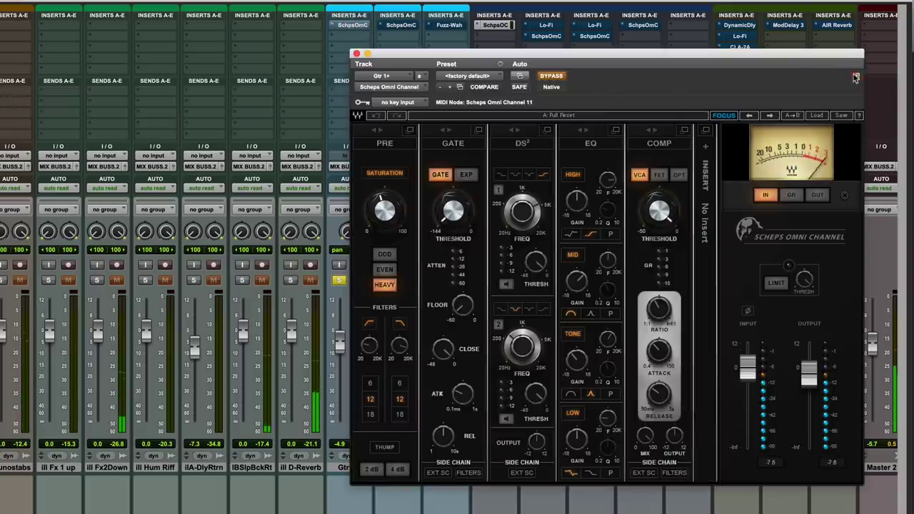
{"action": "left_click_drag", "start_coordinate": [822, 54], "coordinate": [263, 91]}
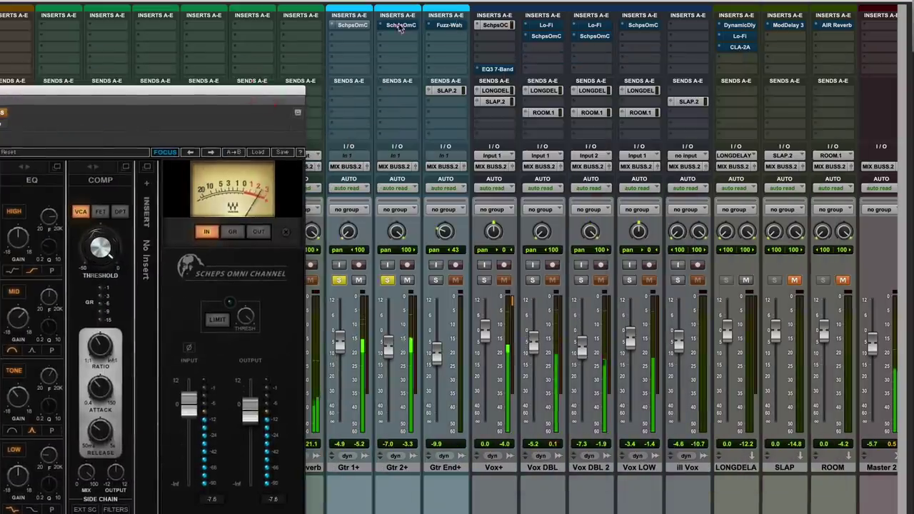
{"action": "left_click", "coordinate": [401, 26]}
{"action": "left_click_drag", "start_coordinate": [404, 55], "coordinate": [403, 81]}
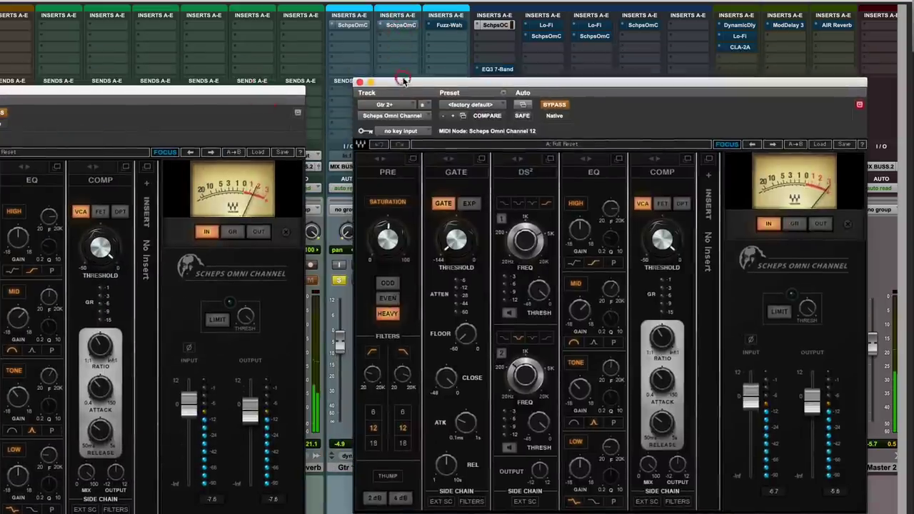
{"action": "left_click", "coordinate": [350, 26], "text": "super"}
{"action": "left_click", "coordinate": [397, 25], "text": "super"}
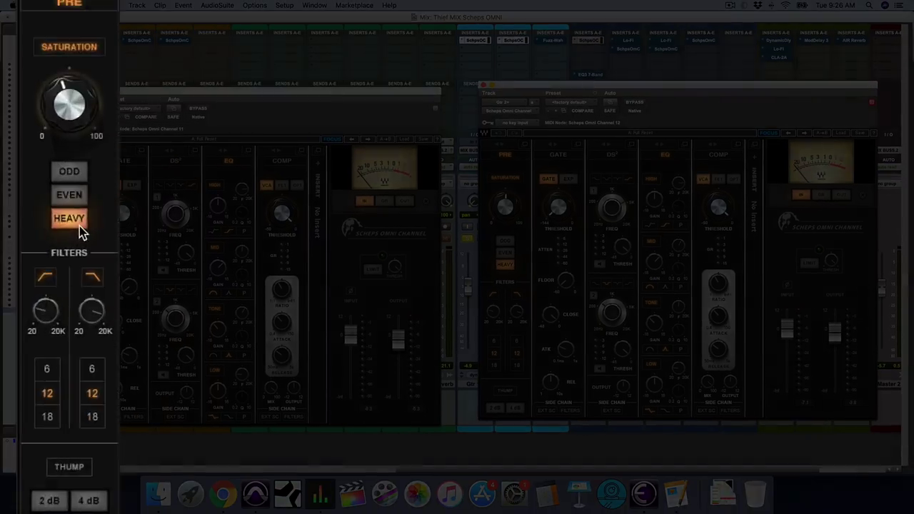
- Bypass both guitar Omni Channels with Cmd+Alt+3, re-enable them, and close the Gtr 2+ window
{"action": "mouse_move", "coordinate": [44, 325]}
{"action": "mouse_move", "coordinate": [91, 316]}
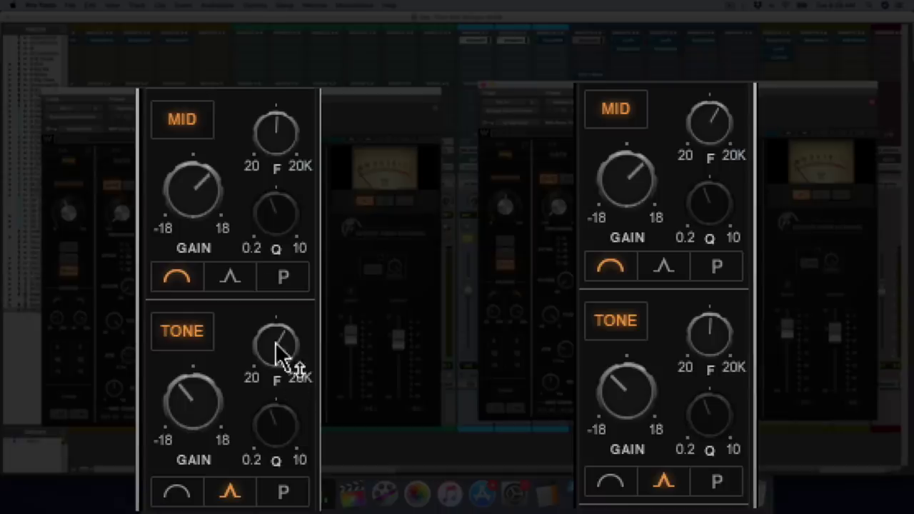
{"action": "mouse_move", "coordinate": [263, 131]}
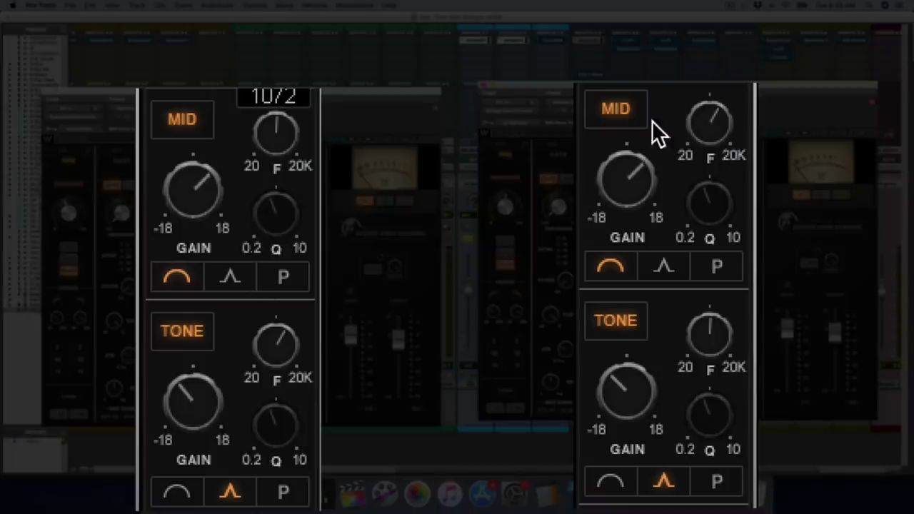
{"action": "mouse_move", "coordinate": [717, 349]}
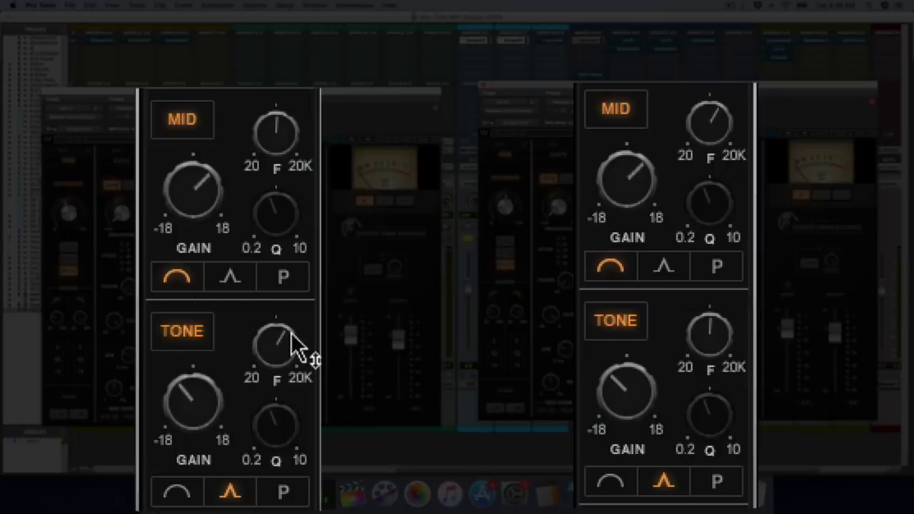
{"action": "mouse_move", "coordinate": [295, 357]}
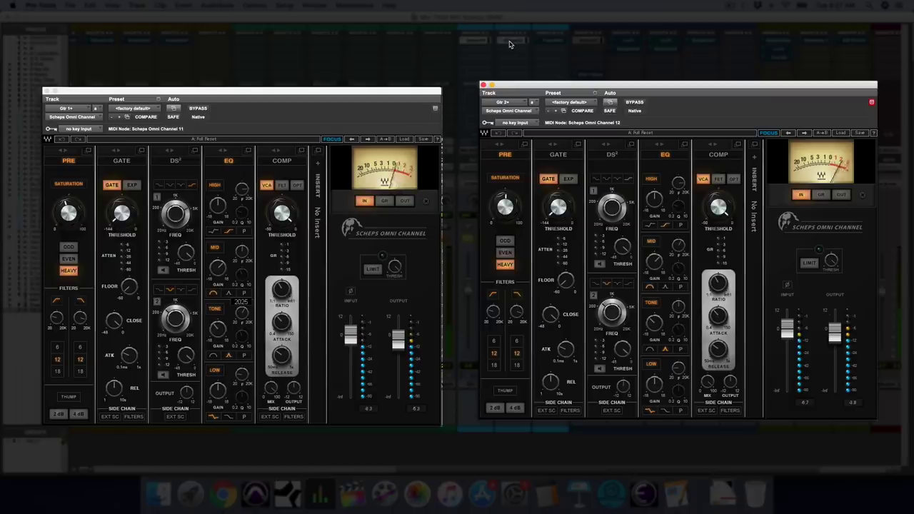
{"action": "key", "text": "super+alt+3"}
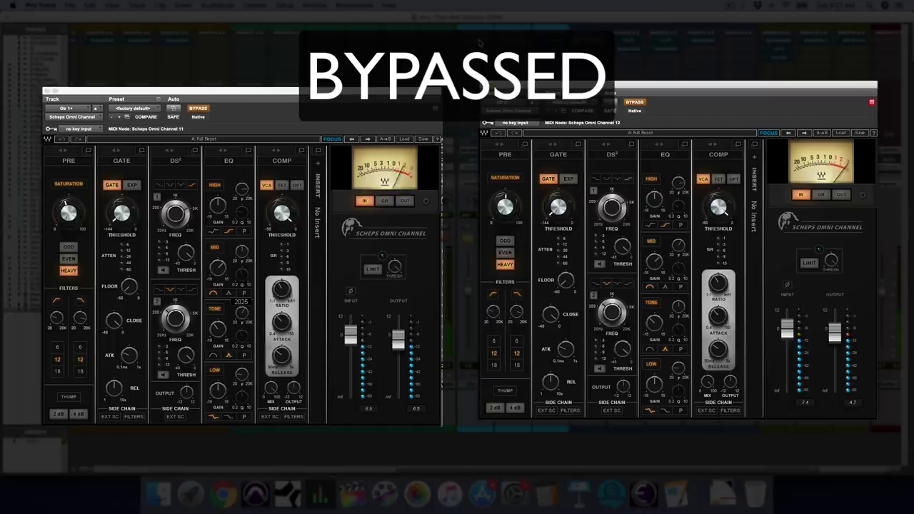
{"action": "left_click", "coordinate": [505, 41]}
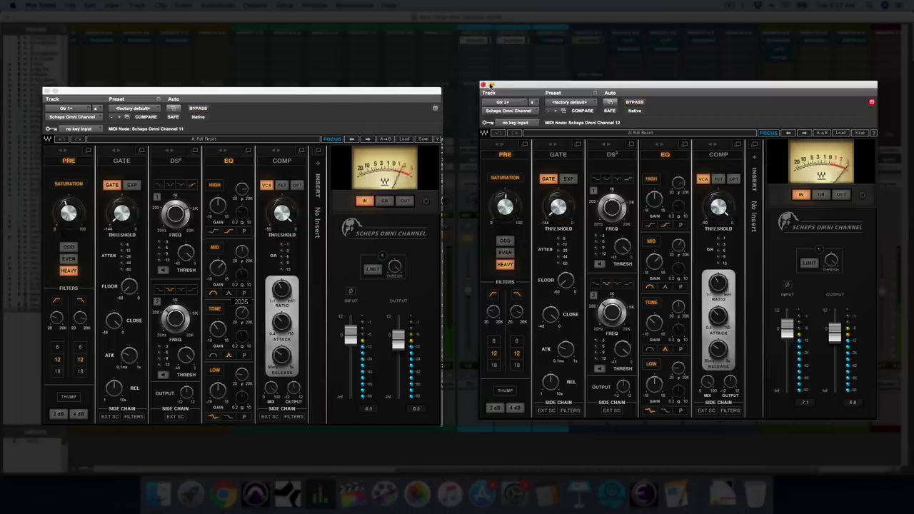
{"action": "left_click", "coordinate": [490, 85]}
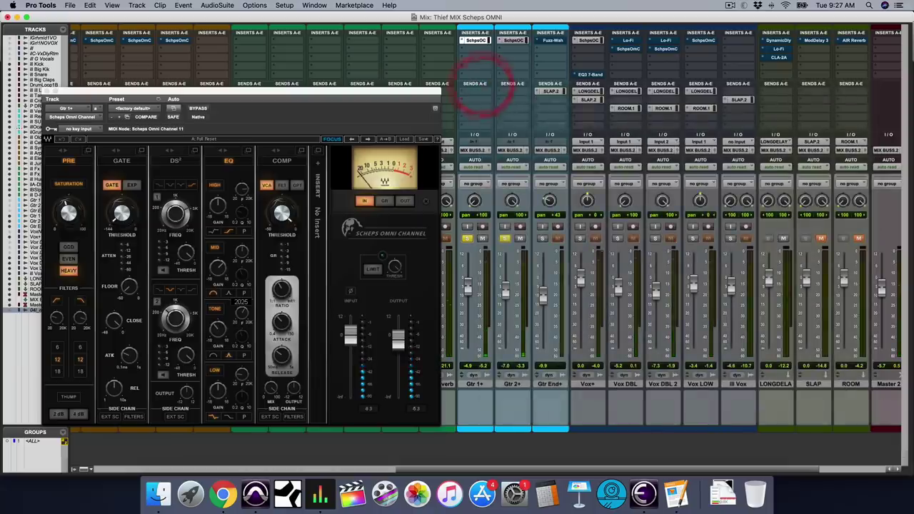
- Close the Gtr 1+ plugin, unsolo the guitars, solo Verse Bass and start playback
{"action": "left_click", "coordinate": [47, 92]}
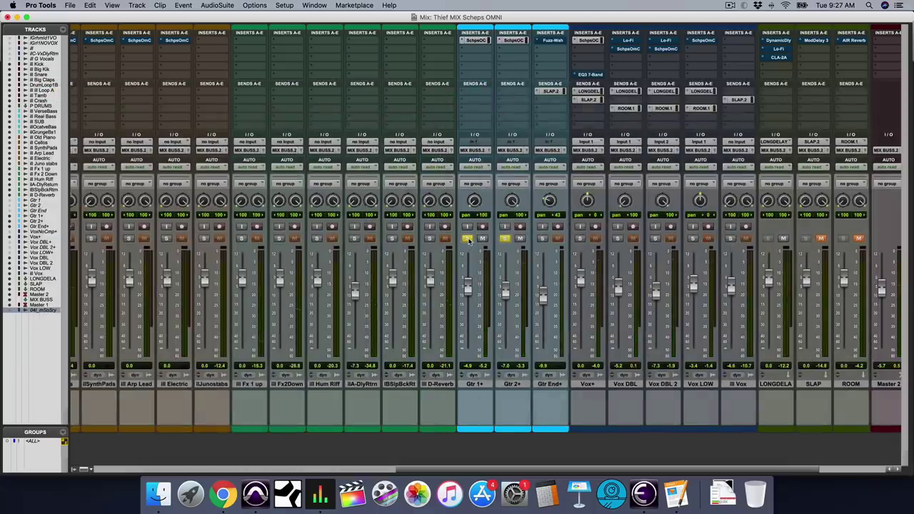
{"action": "left_click", "coordinate": [469, 238]}
{"action": "scroll", "coordinate": [334, 273], "scroll_direction": "left", "scroll_amount": 5}
{"action": "scroll", "coordinate": [252, 247], "scroll_direction": "left", "scroll_amount": 1}
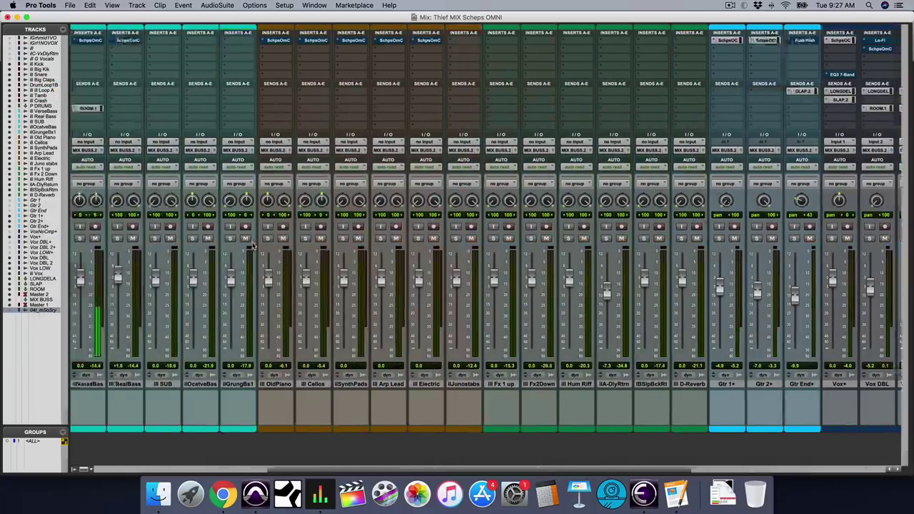
{"action": "scroll", "coordinate": [253, 245], "scroll_direction": "left", "scroll_amount": 3}
{"action": "left_click", "coordinate": [176, 238]}
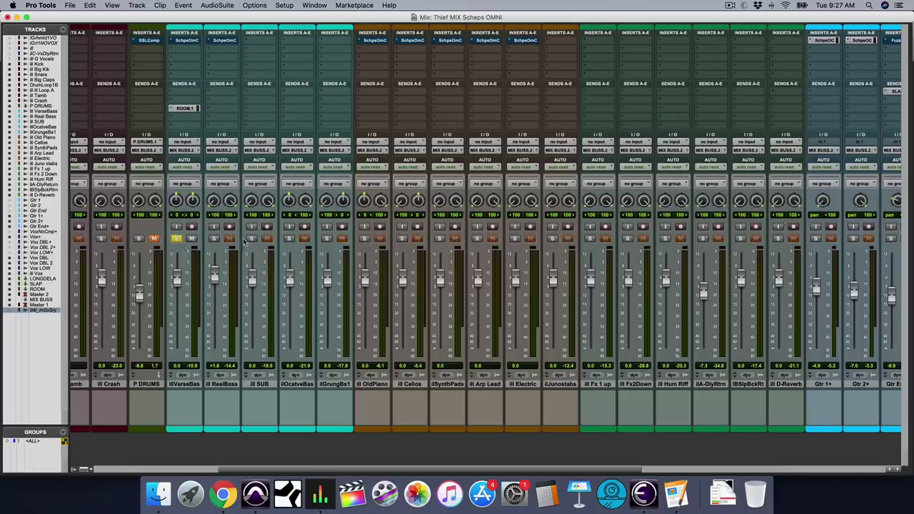
{"action": "key", "text": "space"}
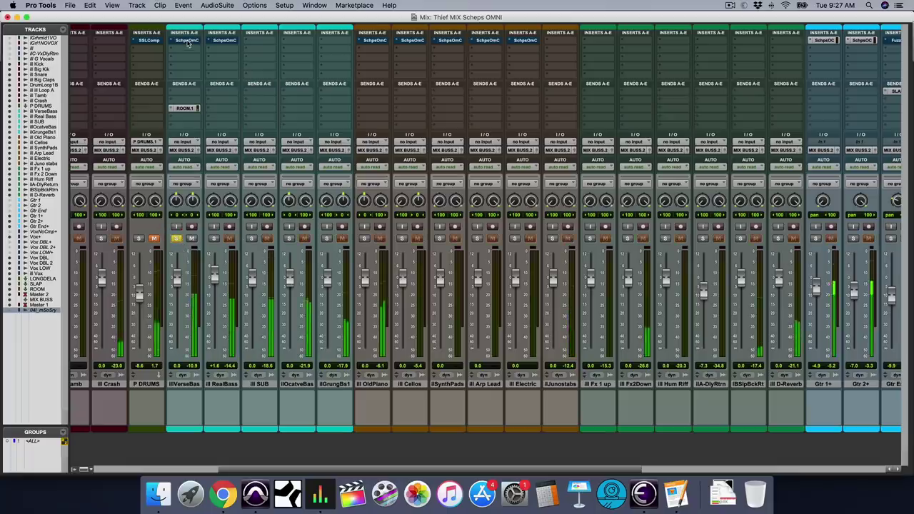
- Compare Verse Bass's Scheps Omni Channel active versus bypassed, leave it active and close it
{"action": "left_click", "coordinate": [187, 40]}
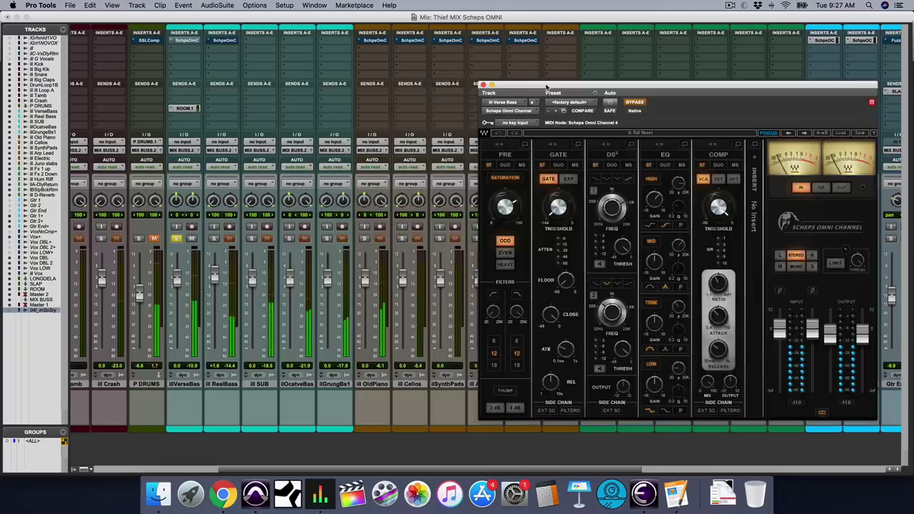
{"action": "left_click_drag", "start_coordinate": [547, 86], "coordinate": [402, 78]}
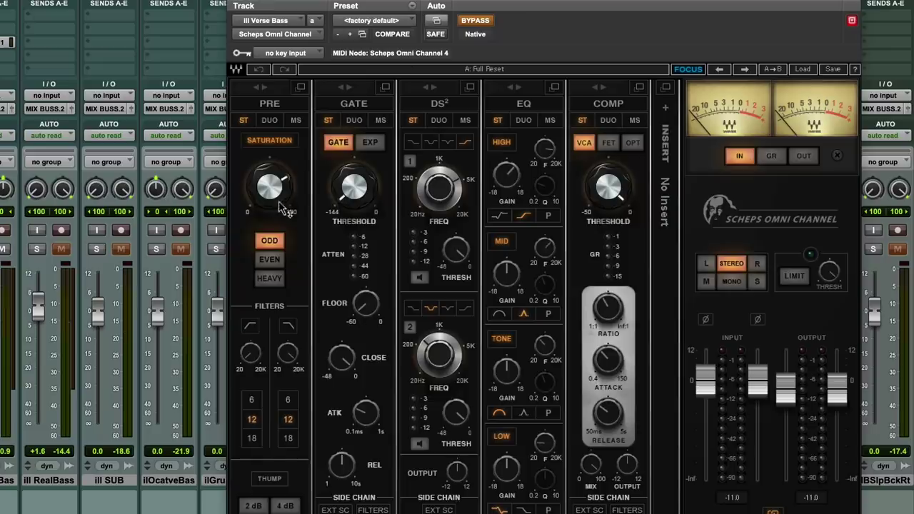
{"action": "mouse_move", "coordinate": [287, 200]}
{"action": "mouse_move", "coordinate": [514, 176]}
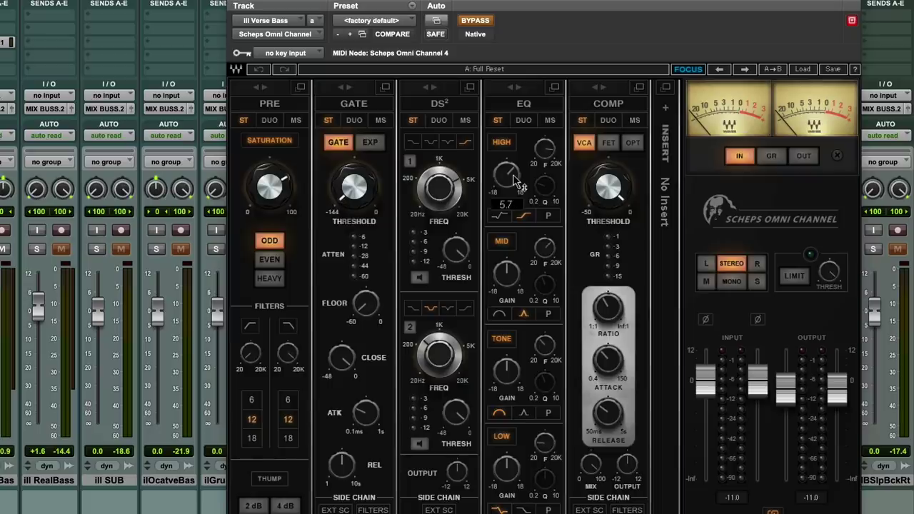
{"action": "mouse_move", "coordinate": [549, 153]}
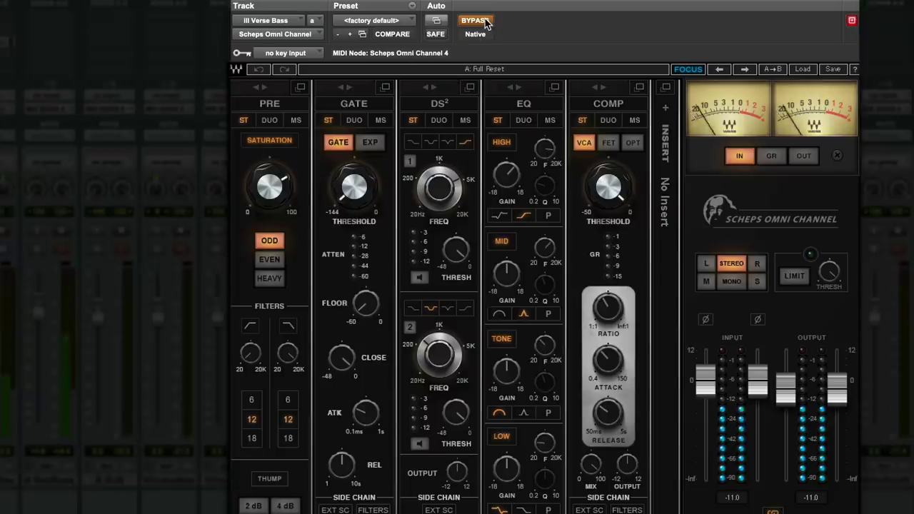
{"action": "left_click", "coordinate": [485, 22]}
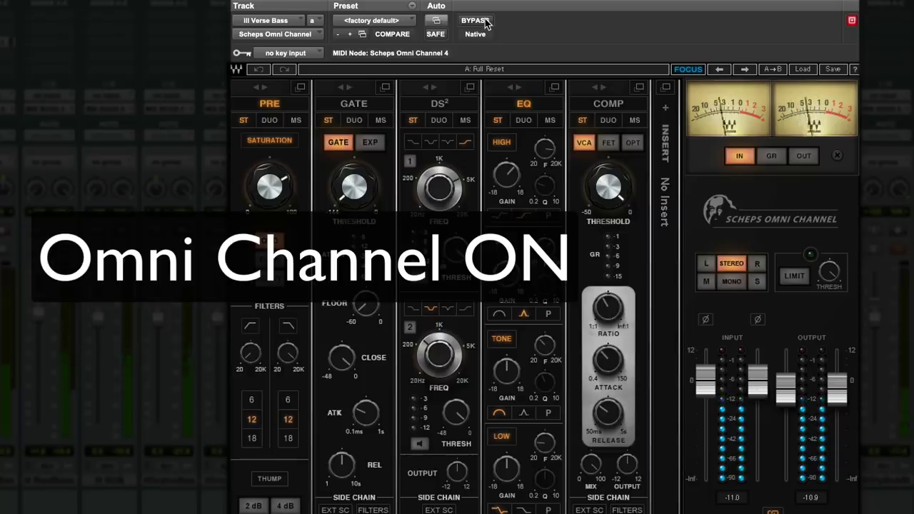
{"action": "left_click", "coordinate": [485, 22]}
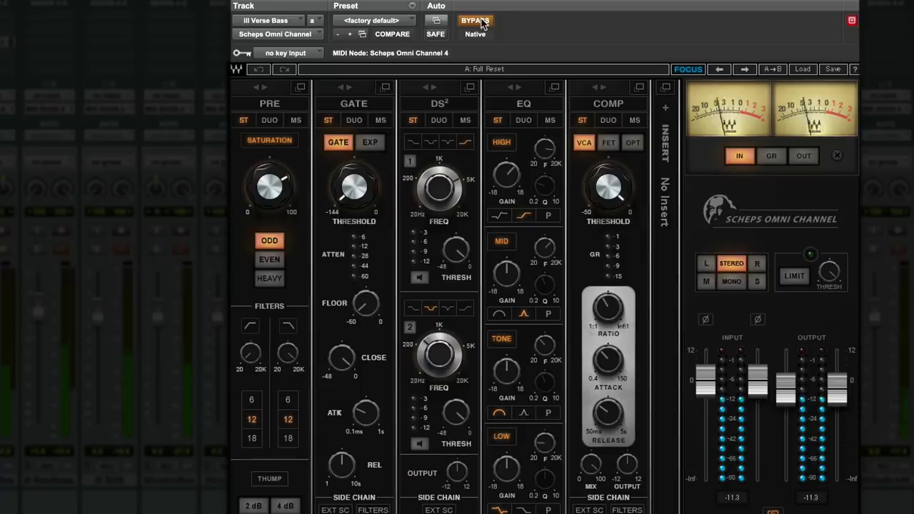
{"action": "left_click", "coordinate": [483, 22]}
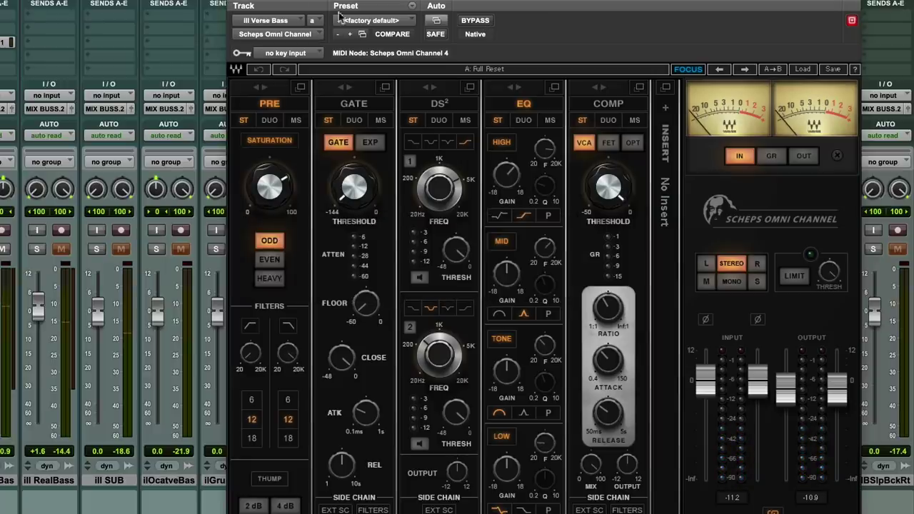
{"action": "left_click", "coordinate": [236, 5]}
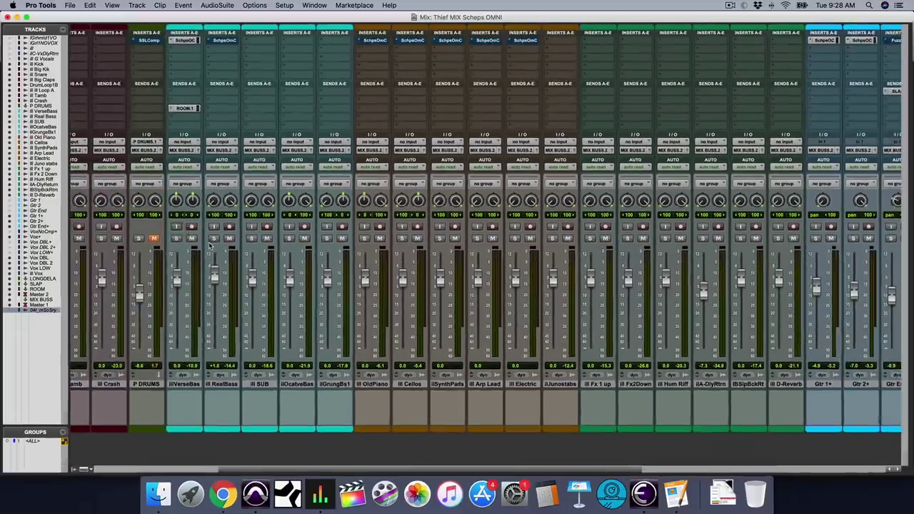
- Solo Big Kik and take its Scheps Omni Channel out of bypass
{"action": "scroll", "coordinate": [209, 247], "scroll_direction": "left", "scroll_amount": 5}
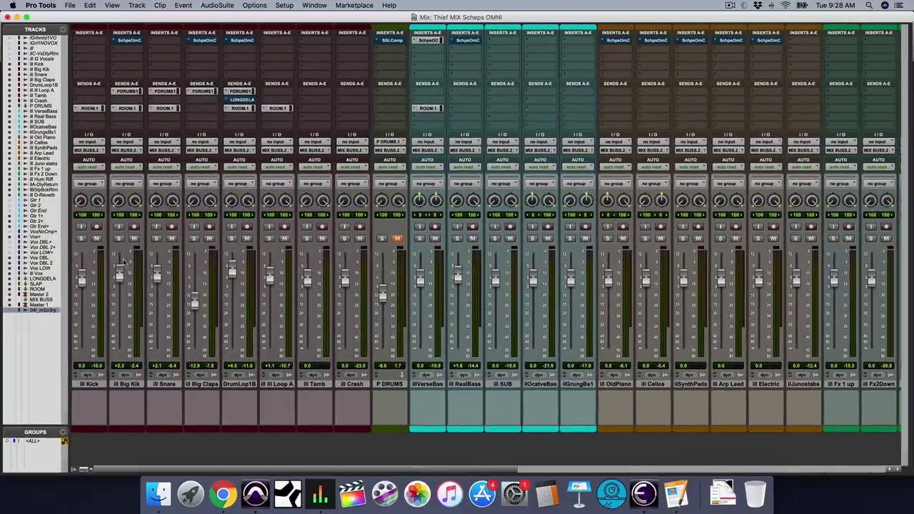
{"action": "left_click", "coordinate": [119, 238]}
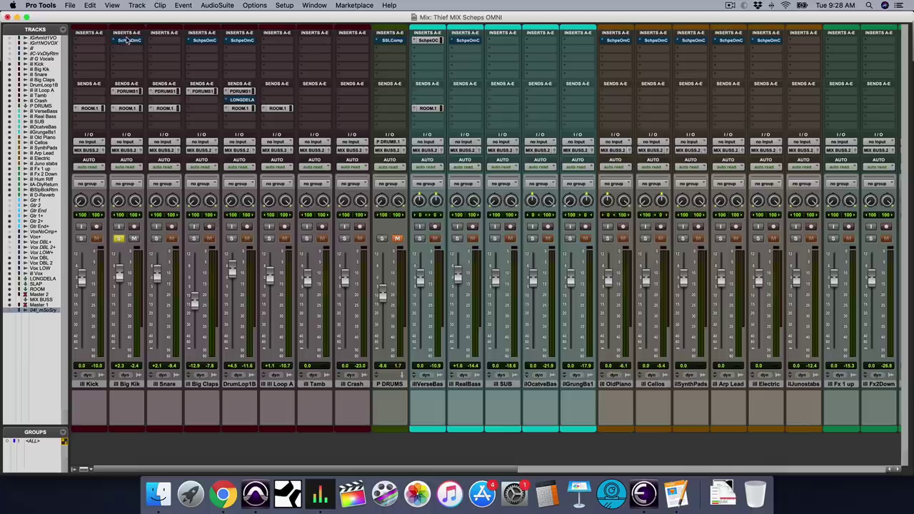
{"action": "left_click", "coordinate": [127, 40]}
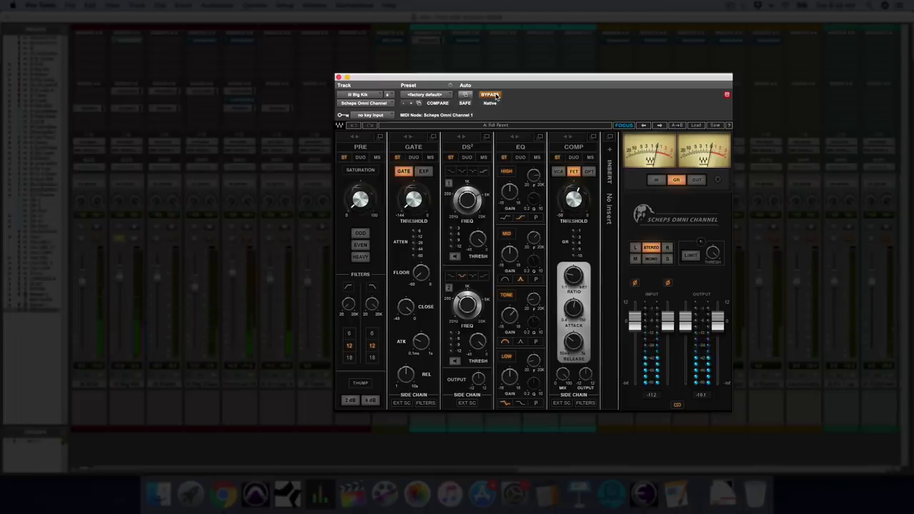
{"action": "left_click", "coordinate": [496, 97]}
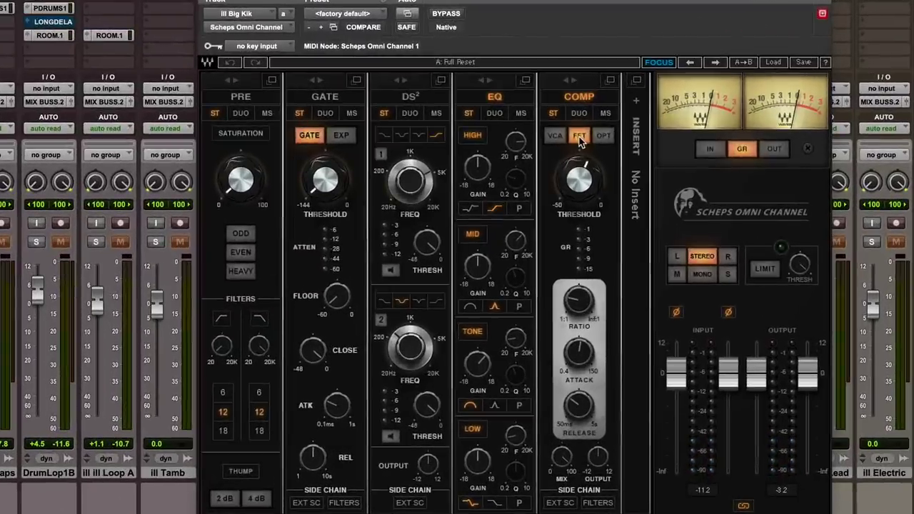
- Adjust the COMP Threshold knob on Big Kik's Omni Channel
{"action": "left_click_drag", "start_coordinate": [582, 163], "coordinate": [584, 264]}
{"action": "mouse_move", "coordinate": [582, 299]}
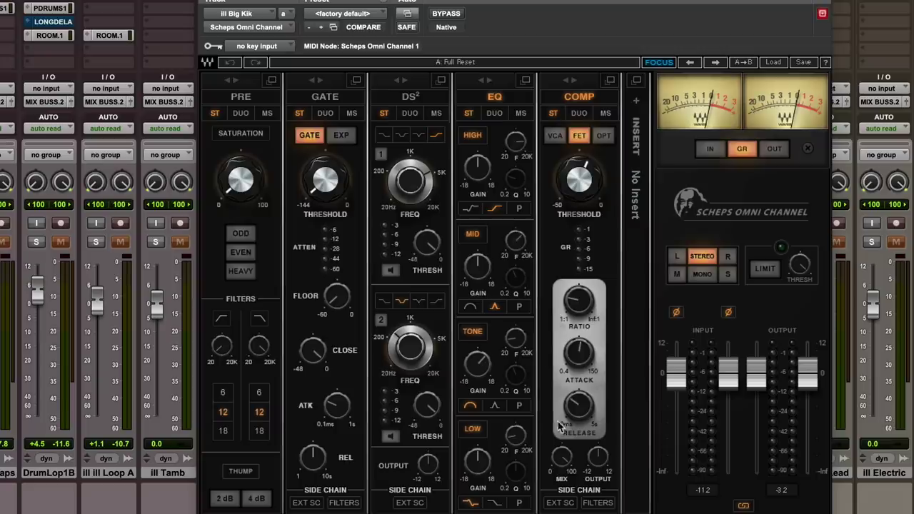
{"action": "mouse_move", "coordinate": [514, 345]}
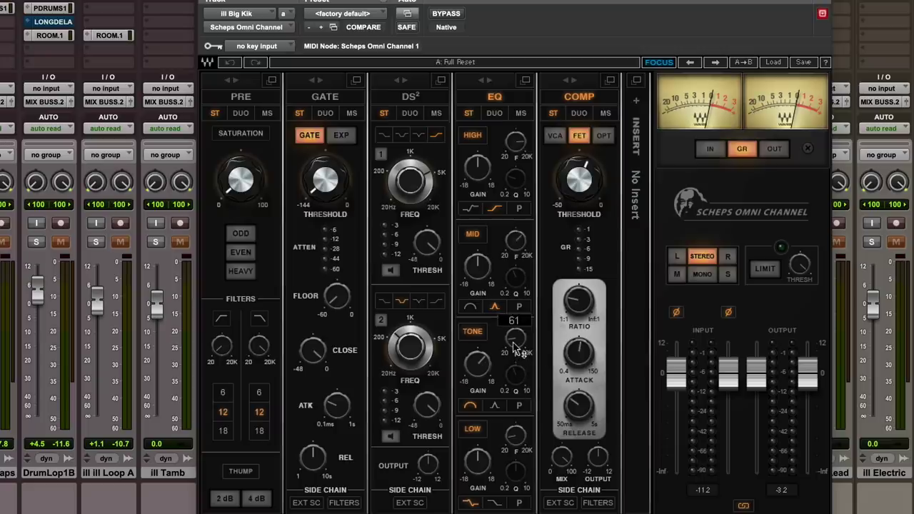
{"action": "mouse_move", "coordinate": [477, 371]}
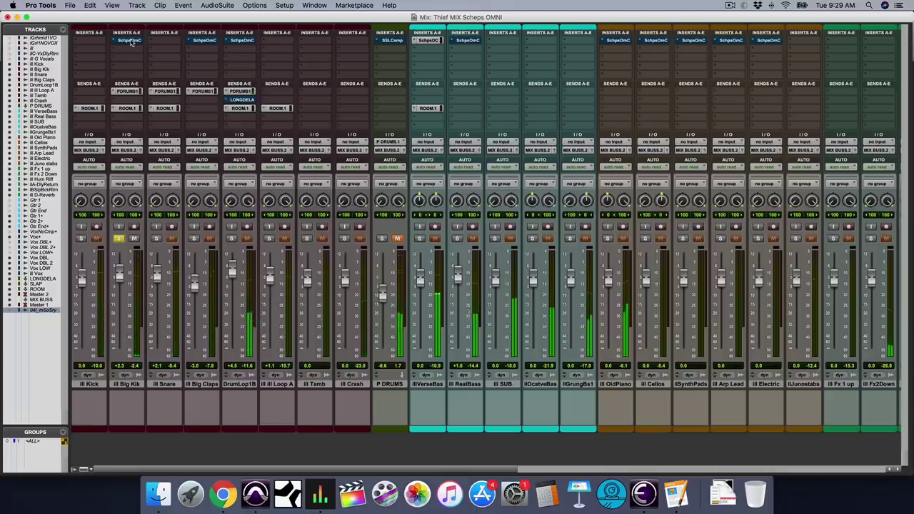
- Unsolo Big Kik and re-enable Omni Channel inserts on Big Kik, Cellos, SynthPads and Arp Lead
{"action": "left_click", "coordinate": [129, 40]}
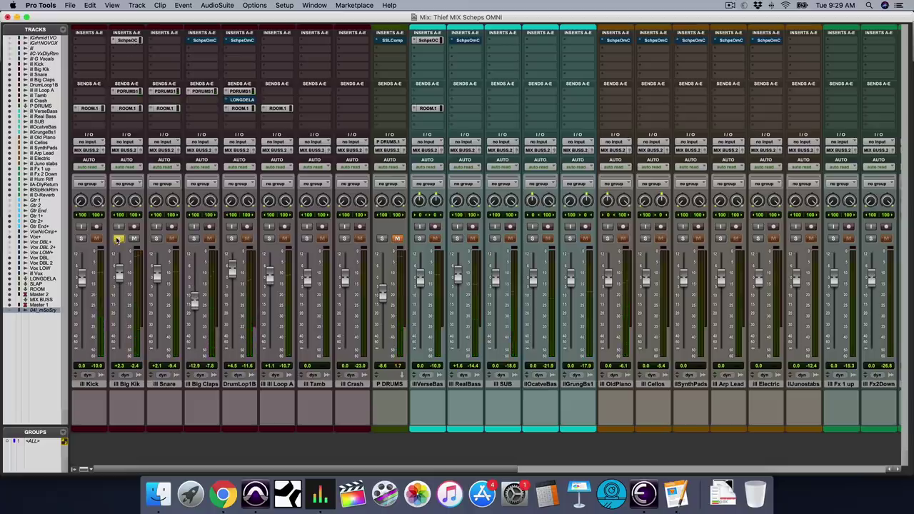
{"action": "left_click", "coordinate": [118, 239]}
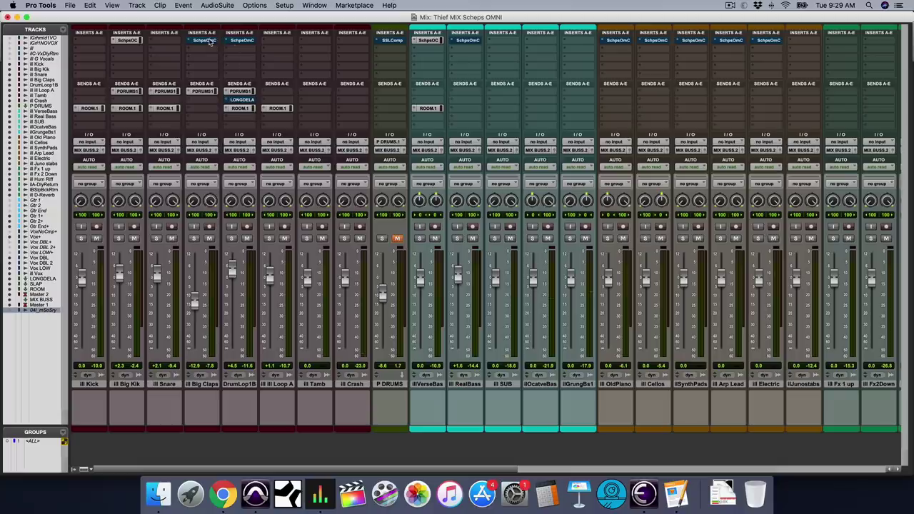
{"action": "left_click", "coordinate": [393, 42]}
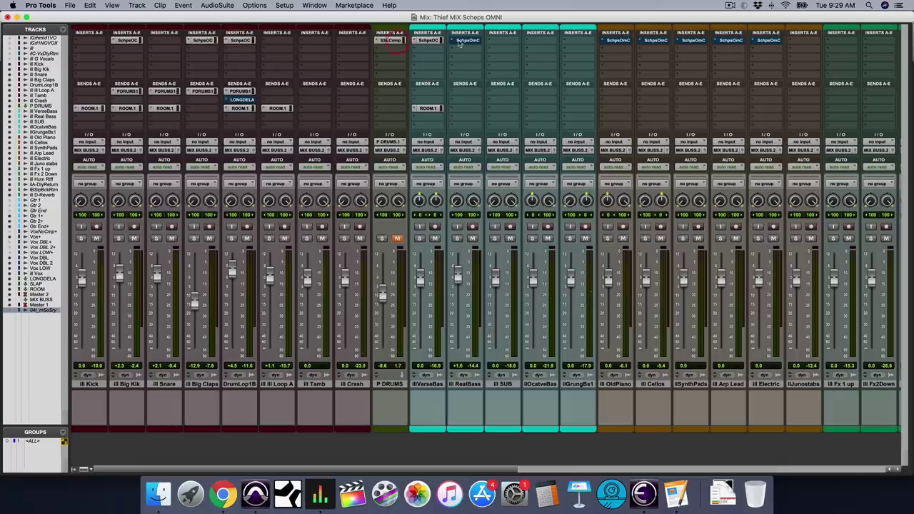
{"action": "left_click", "coordinate": [650, 41]}
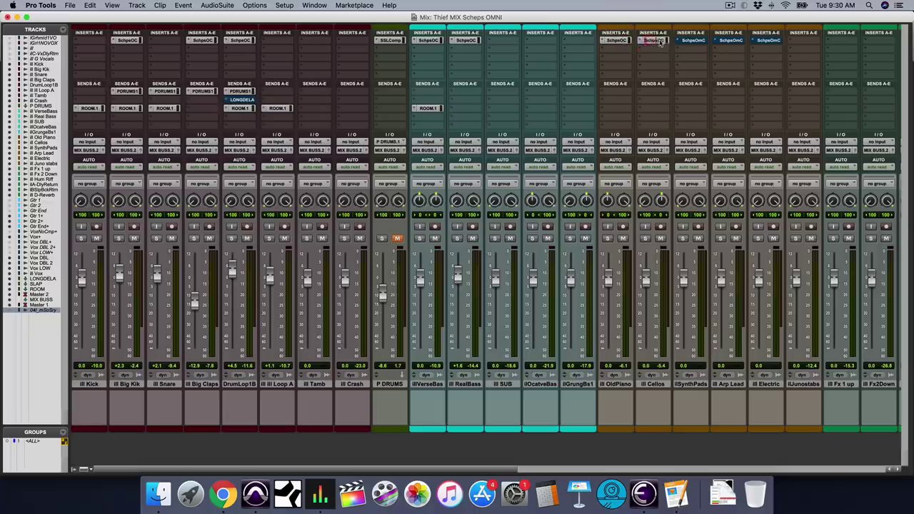
{"action": "left_click", "coordinate": [692, 40]}
{"action": "left_click", "coordinate": [729, 41]}
- Re-enable Electric's Omni Channel, then open and close its plugin window
{"action": "left_click", "coordinate": [768, 41]}
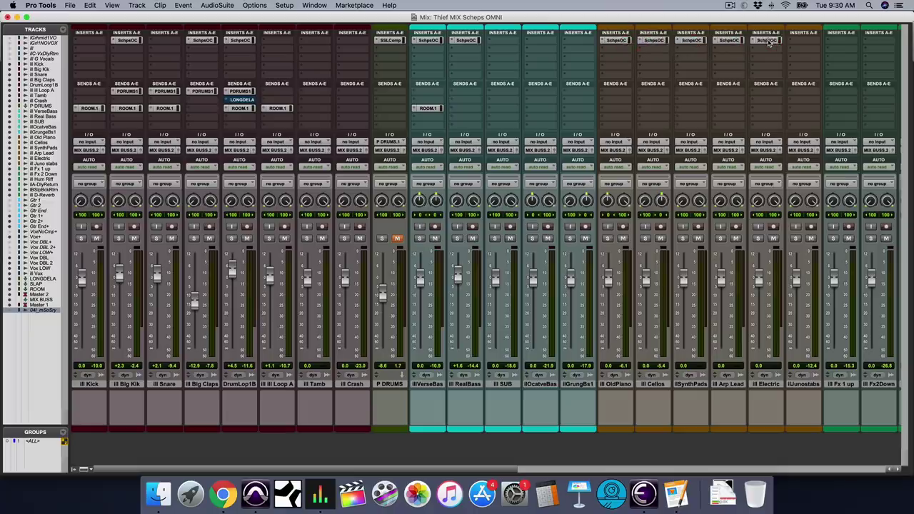
{"action": "left_click", "coordinate": [767, 40]}
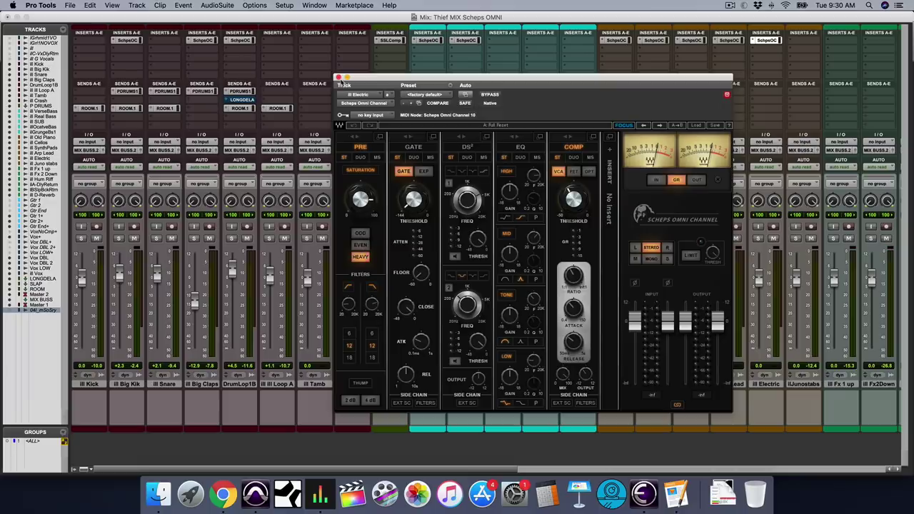
{"action": "left_click", "coordinate": [338, 77]}
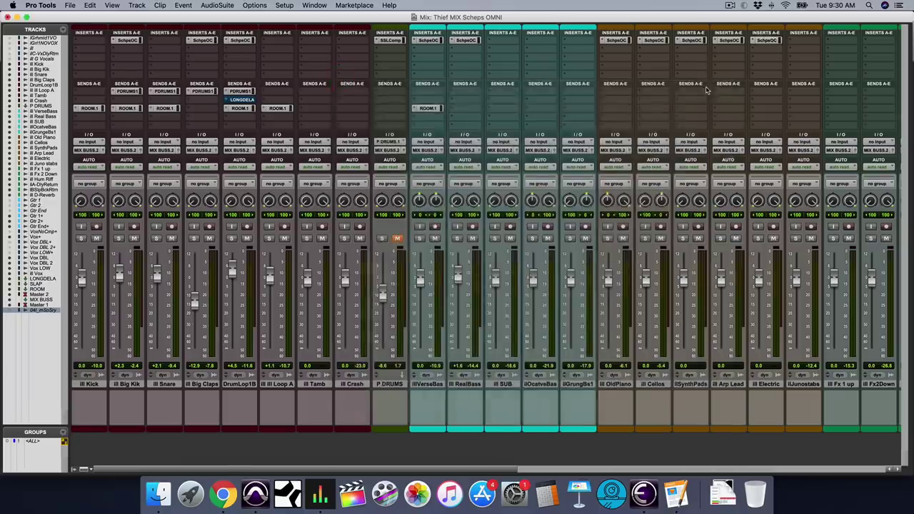
- Toggle the Omni Channel on all tracks on, bypassed, then back on for comparison
{"action": "scroll", "coordinate": [706, 90], "scroll_direction": "right", "scroll_amount": 10}
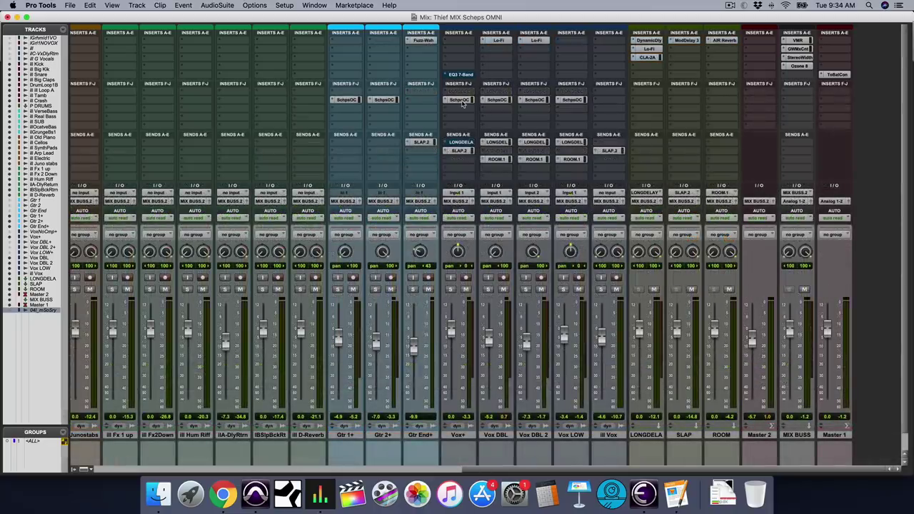
{"action": "scroll", "coordinate": [462, 104], "scroll_direction": "left", "scroll_amount": 15}
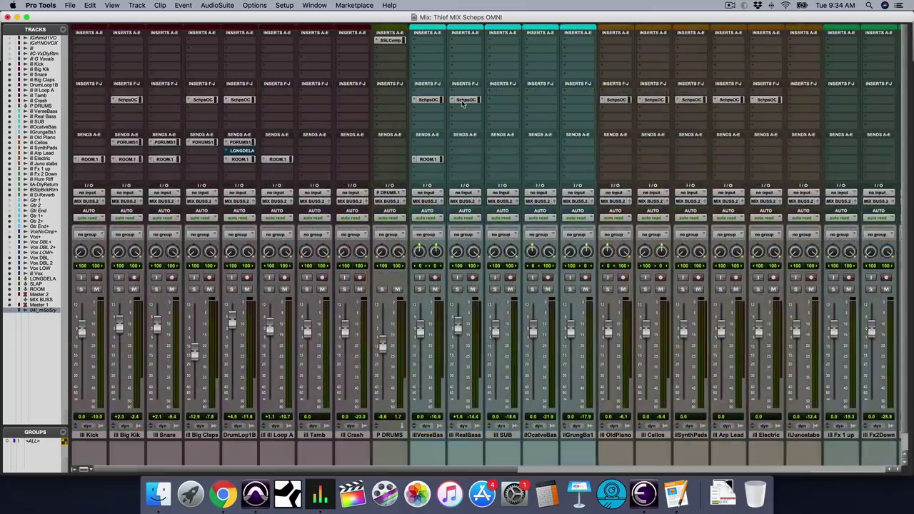
{"action": "scroll", "coordinate": [462, 103], "scroll_direction": "right", "scroll_amount": 15}
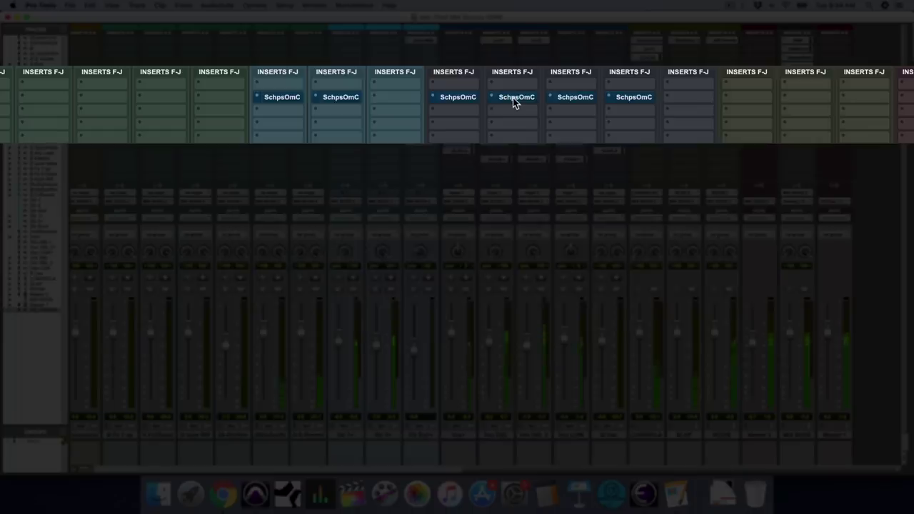
{"action": "left_click", "coordinate": [515, 98]}
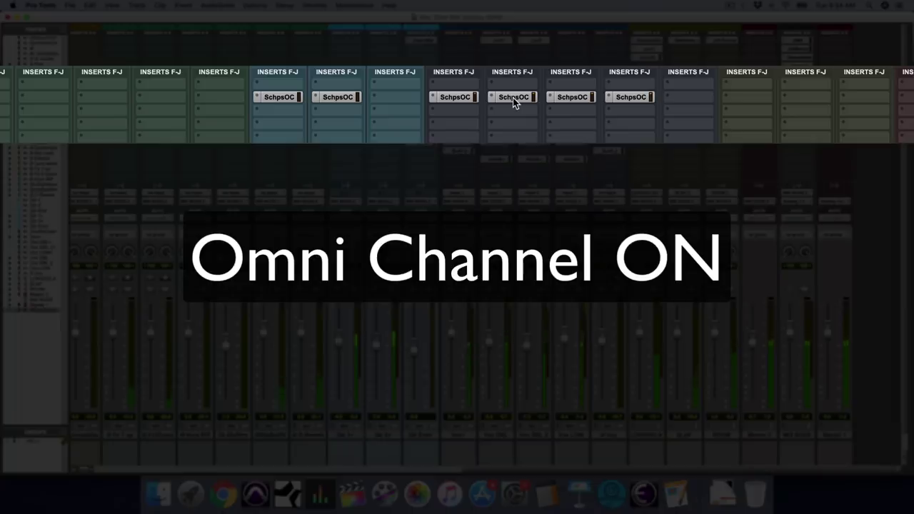
{"action": "left_click", "coordinate": [513, 98]}
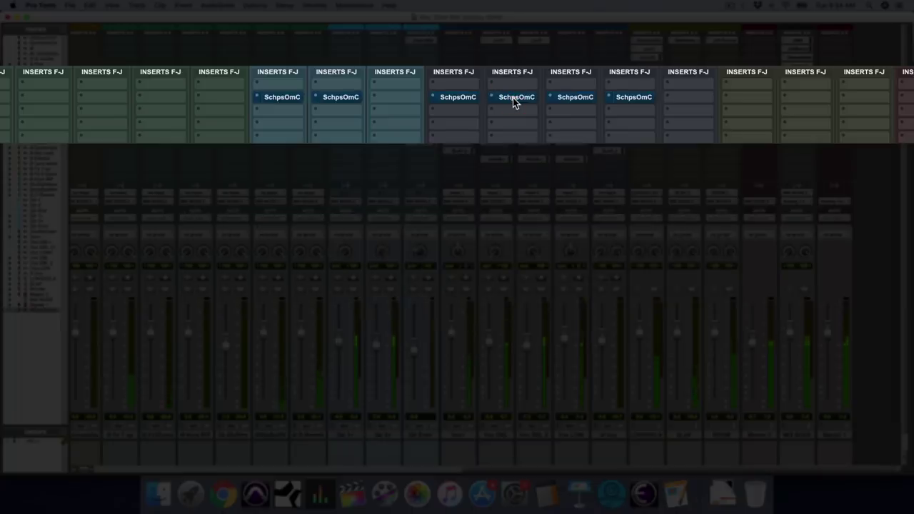
{"action": "left_click", "coordinate": [513, 100]}
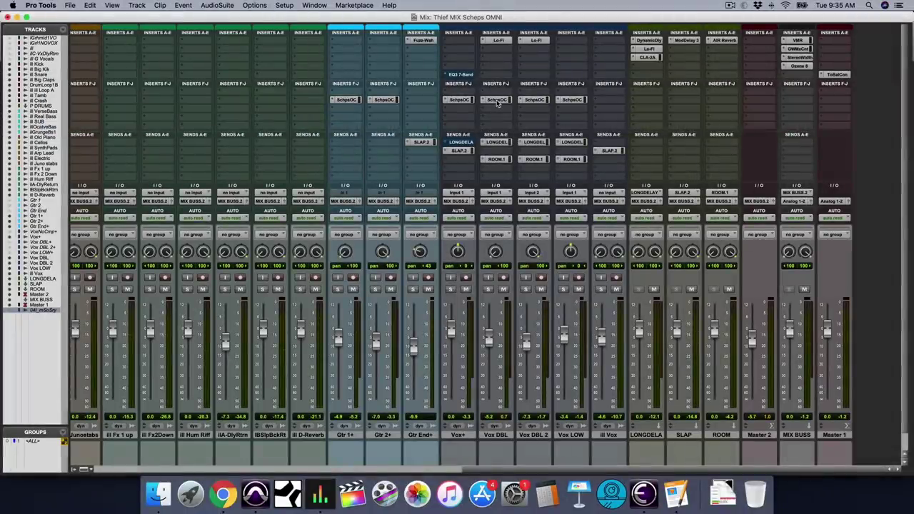
- Open Vox DBL's Scheps Omni Channel window, showing the factory default preset
{"action": "left_click", "coordinate": [496, 100]}
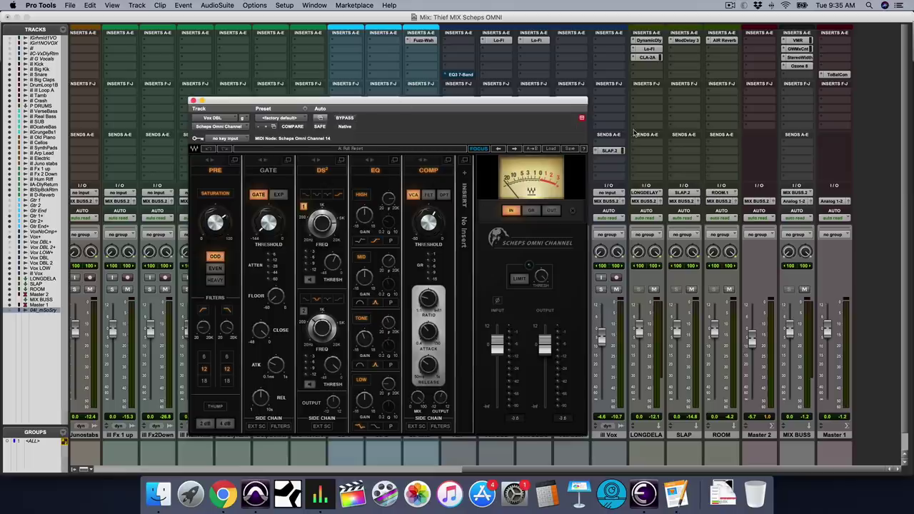
- Show Old Piano's stereo Omni Channel and position its window over the mixer's centre
{"action": "left_click_drag", "start_coordinate": [548, 106], "coordinate": [292, 256]}
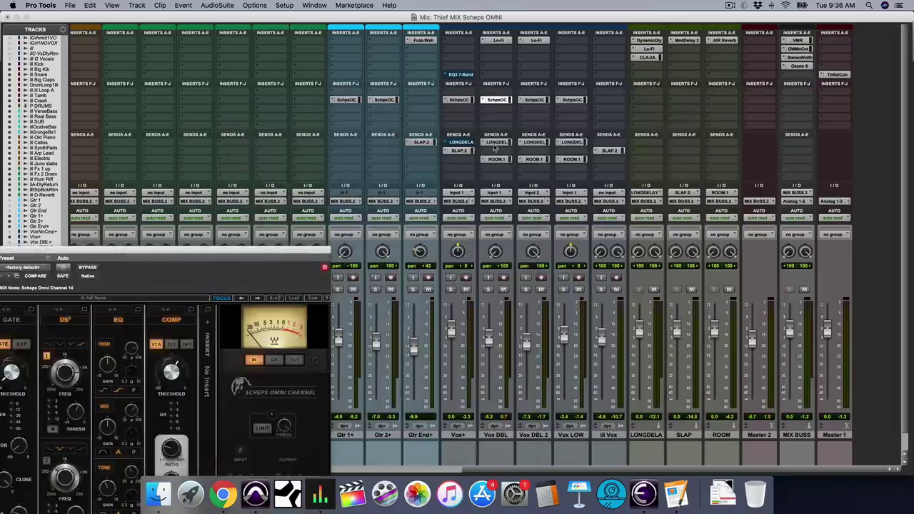
{"action": "scroll", "coordinate": [495, 147], "scroll_direction": "left", "scroll_amount": 10}
{"action": "scroll", "coordinate": [494, 148], "scroll_direction": "left", "scroll_amount": 3}
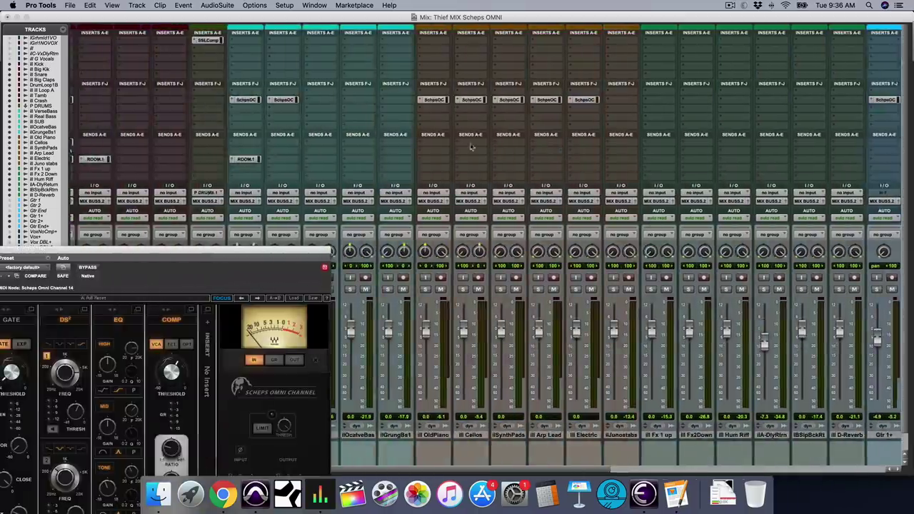
{"action": "left_click", "coordinate": [438, 98]}
{"action": "left_click", "coordinate": [438, 97]}
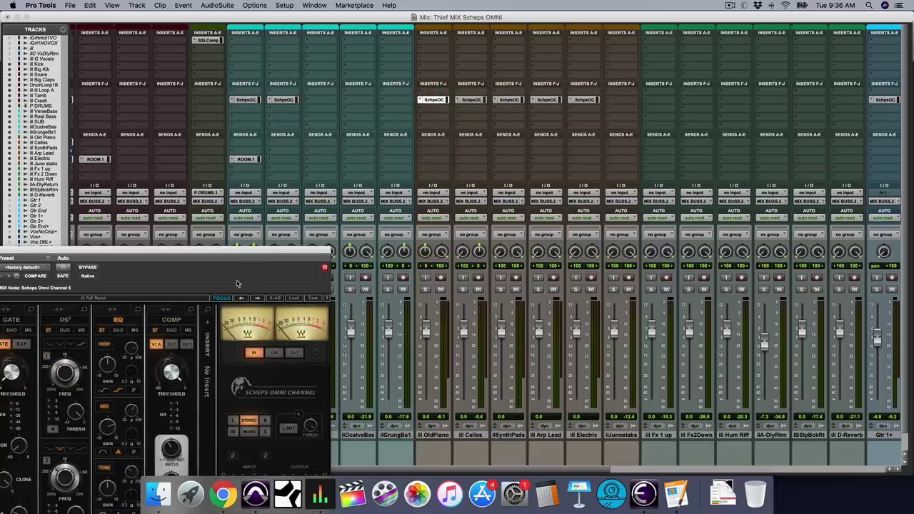
{"action": "left_click_drag", "start_coordinate": [243, 251], "coordinate": [621, 83]}
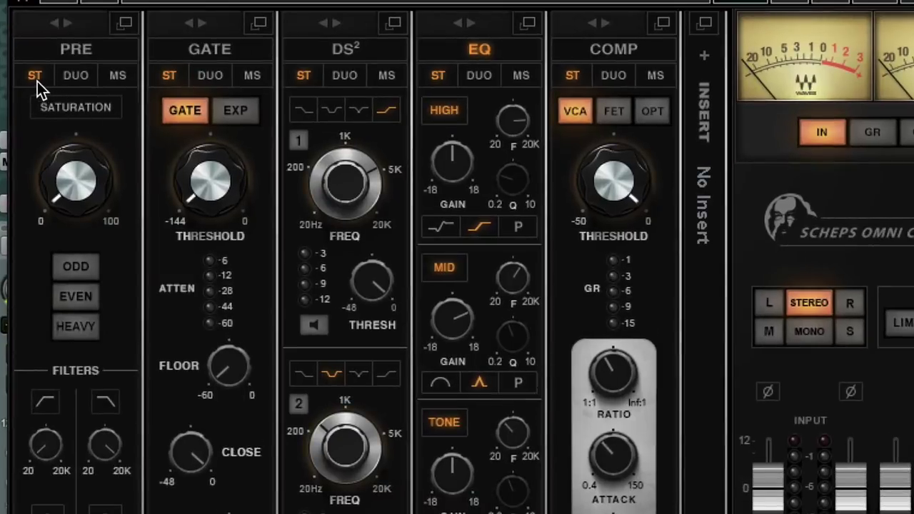
{"action": "left_click", "coordinate": [77, 79]}
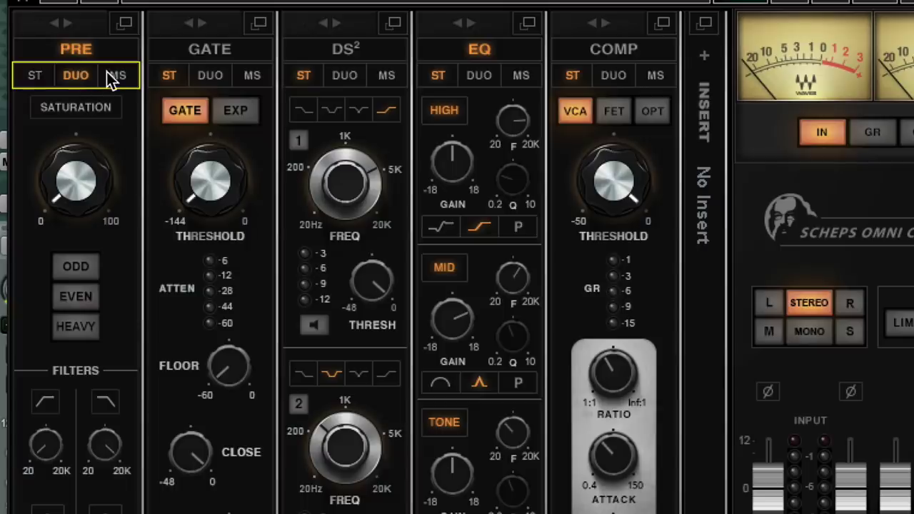
{"action": "left_click", "coordinate": [112, 77]}
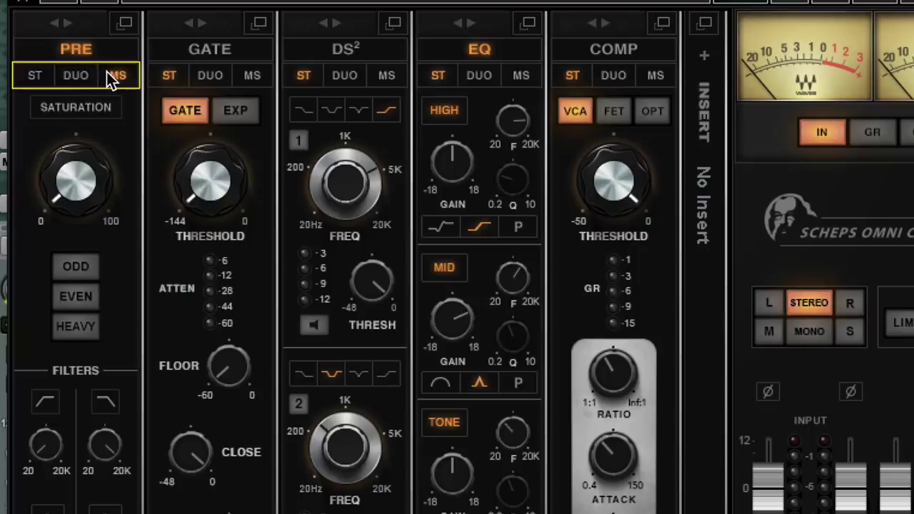
{"action": "left_click", "coordinate": [38, 80]}
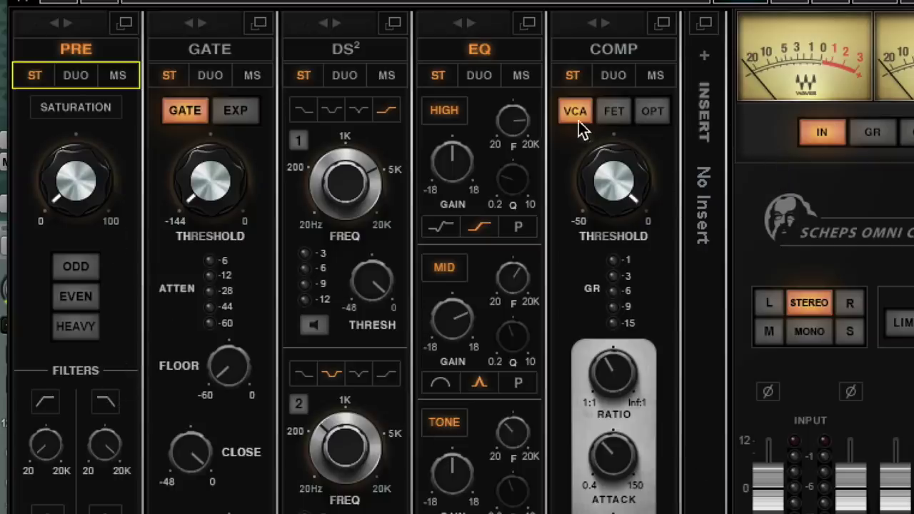
{"action": "left_click", "coordinate": [612, 114]}
{"action": "left_click", "coordinate": [646, 112]}
{"action": "left_click", "coordinate": [587, 112]}
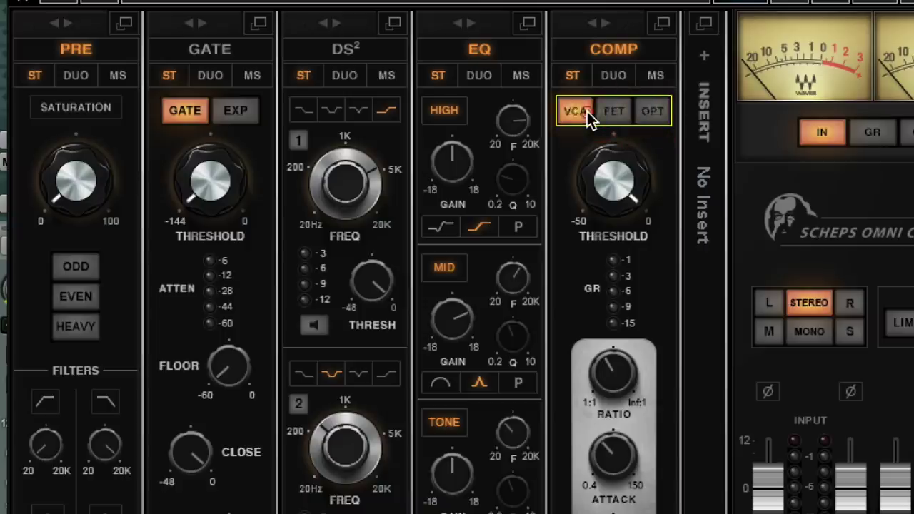
{"action": "left_click", "coordinate": [616, 115]}
{"action": "left_click", "coordinate": [580, 115]}
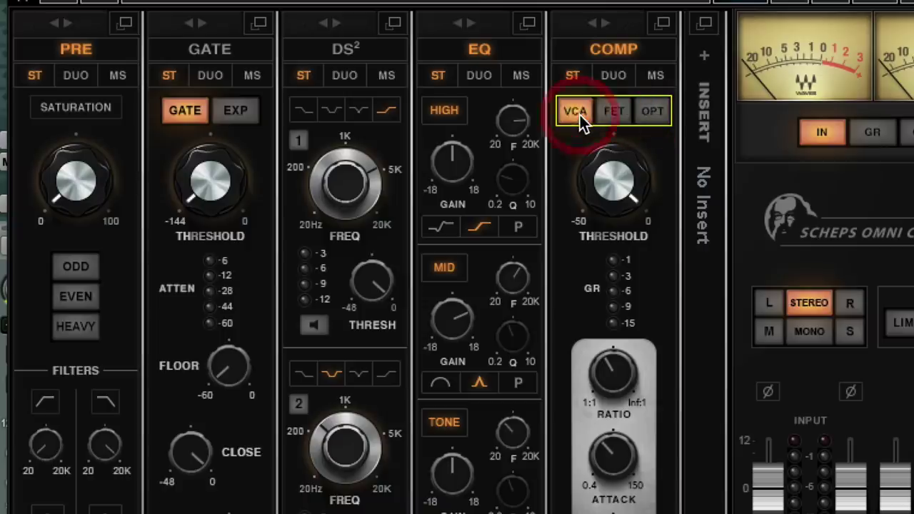